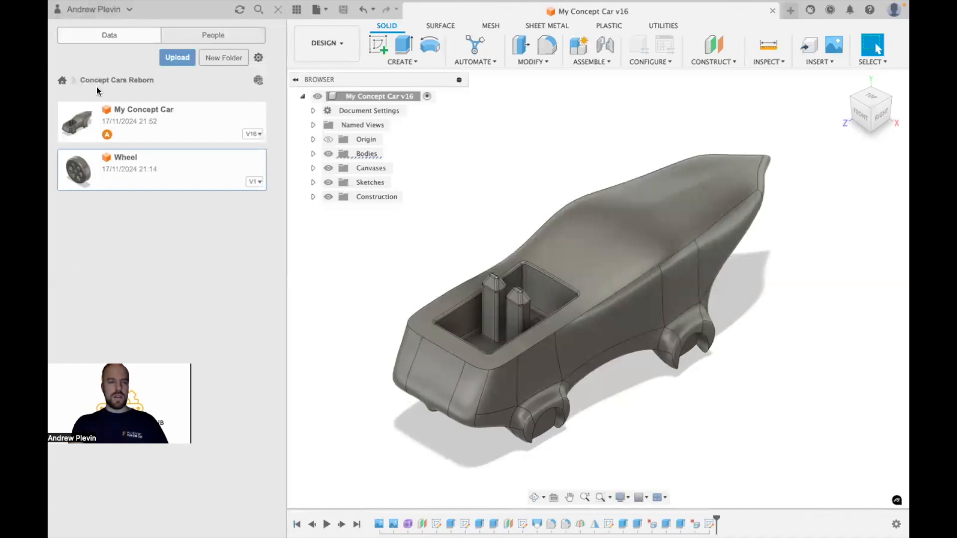
- Insert the Wheel design into the current car design and close the data panel
right_click(192, 171)
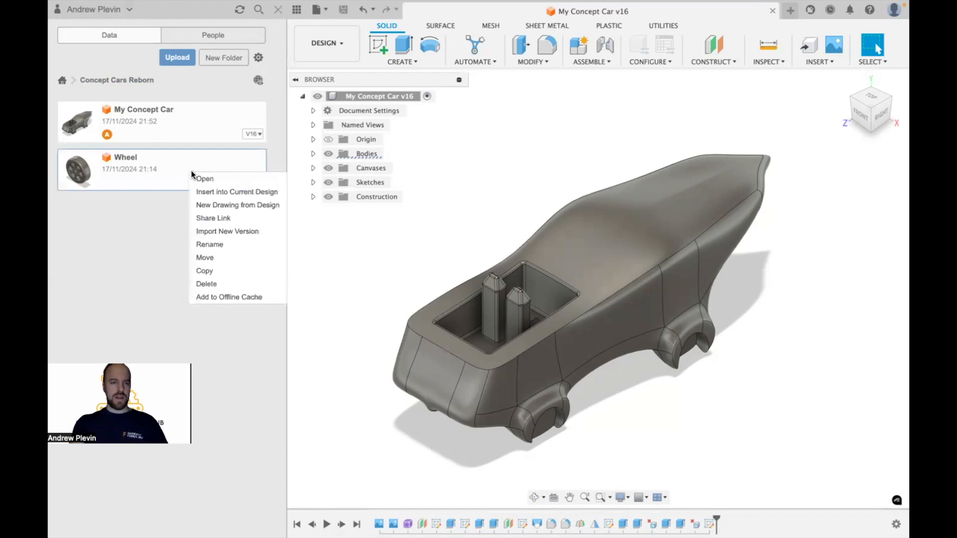
click(218, 192)
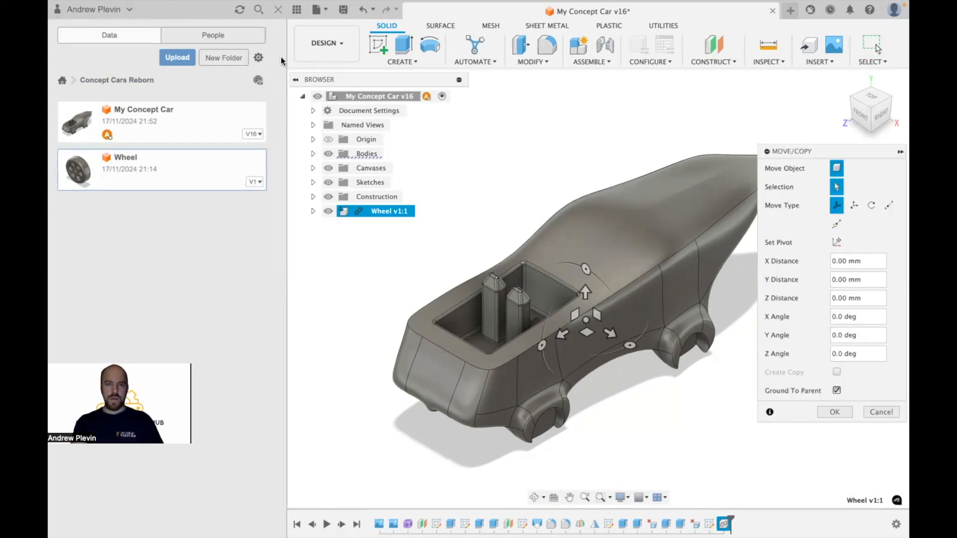
click(277, 9)
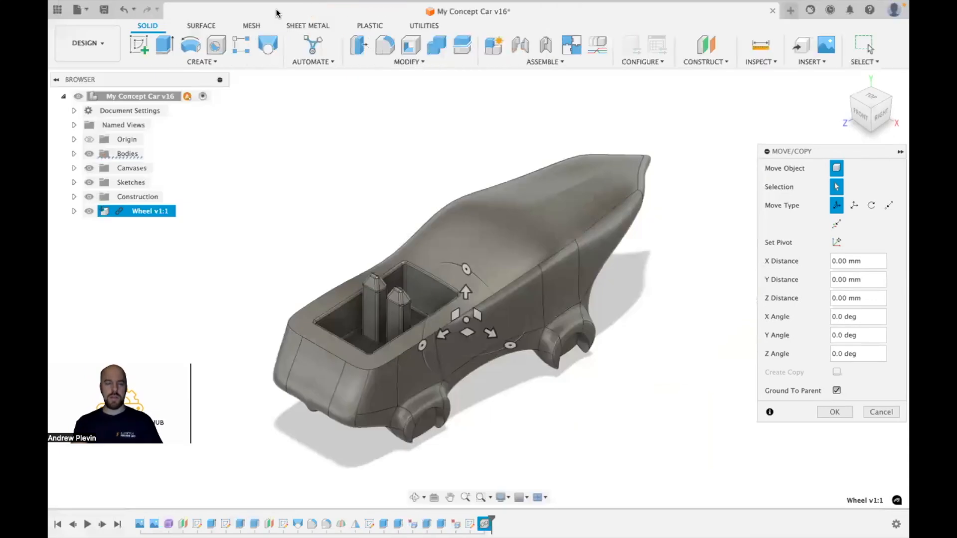
- Move the wheel clear of the car by about 1385 mm in X and -27 mm in Z, and rotate it 90° about Y
click(480, 344)
drag(480, 344, 598, 407)
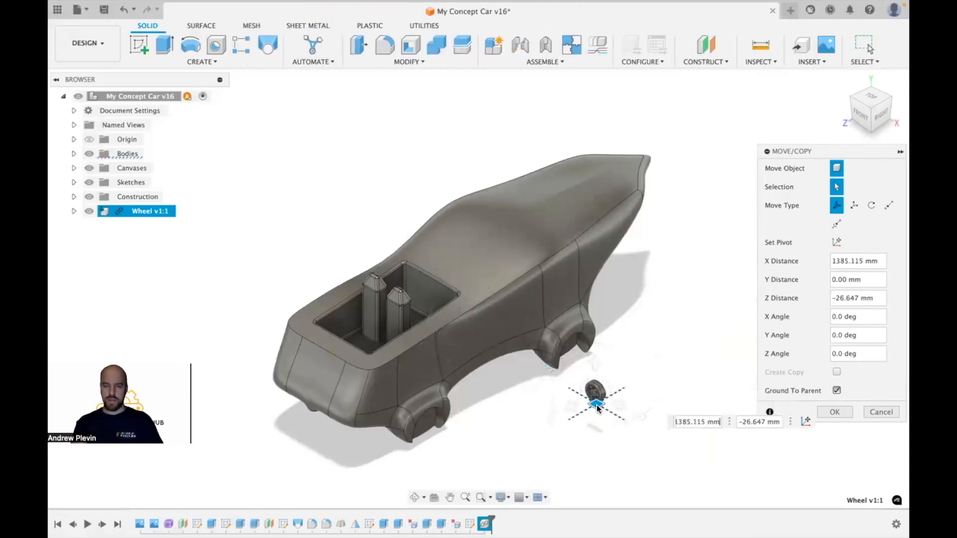
click(637, 417)
text(90)
key(Return)
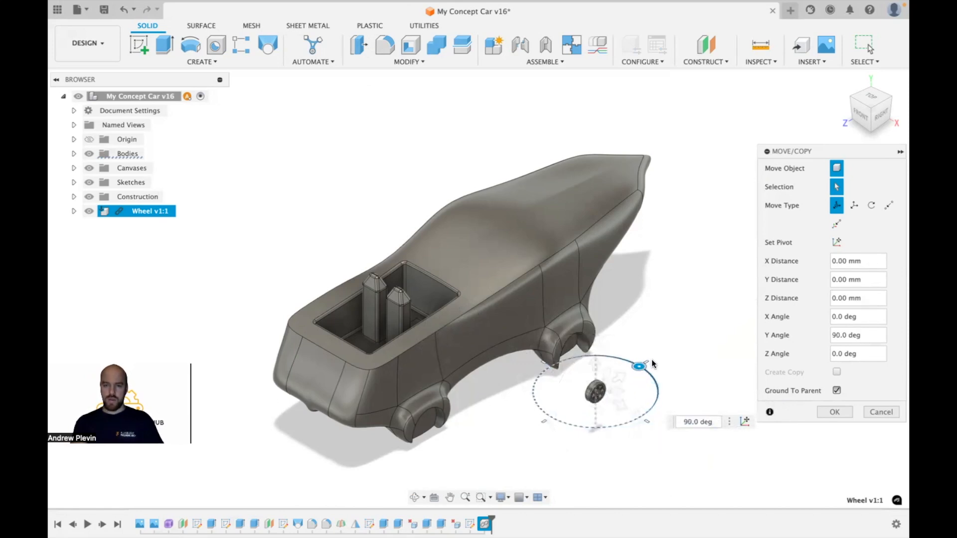
- Turn off Ground To Parent and, in the right view, move the wheel about -1035 mm in X and -287 mm in Y to the front arch
click(880, 115)
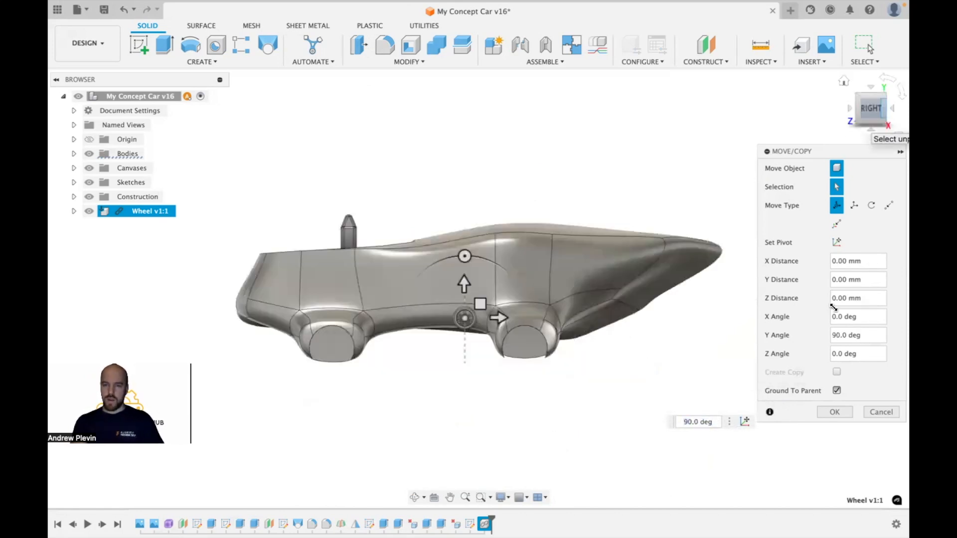
click(837, 390)
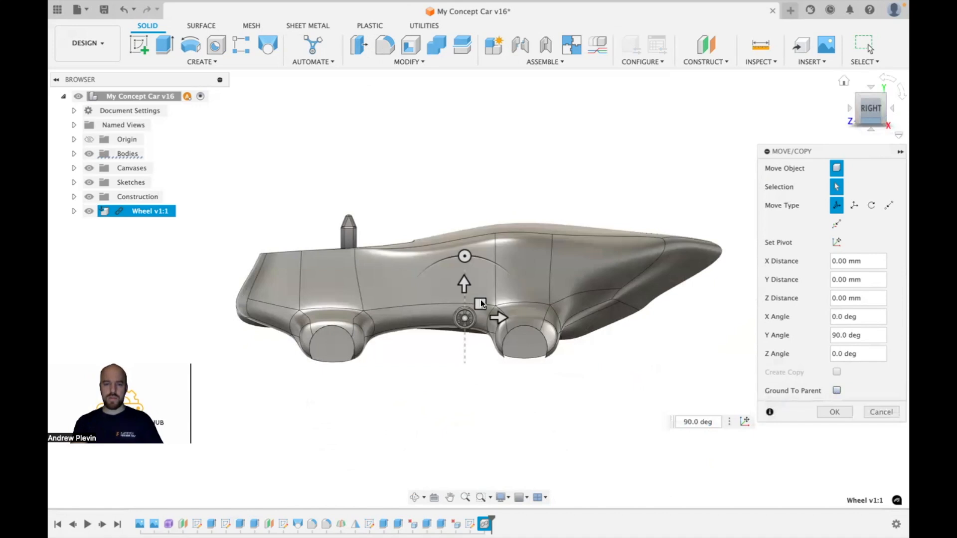
click(480, 304)
drag(445, 324, 348, 345)
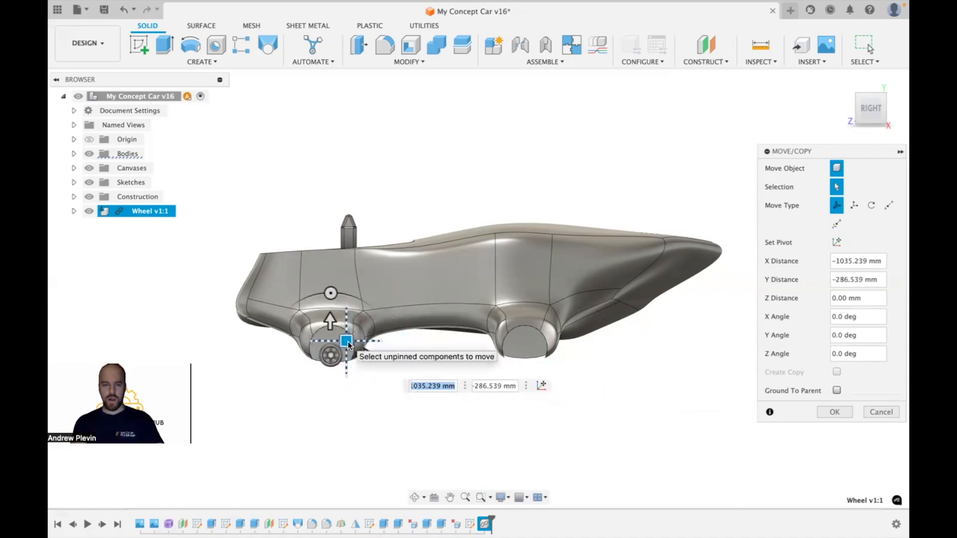
click(833, 413)
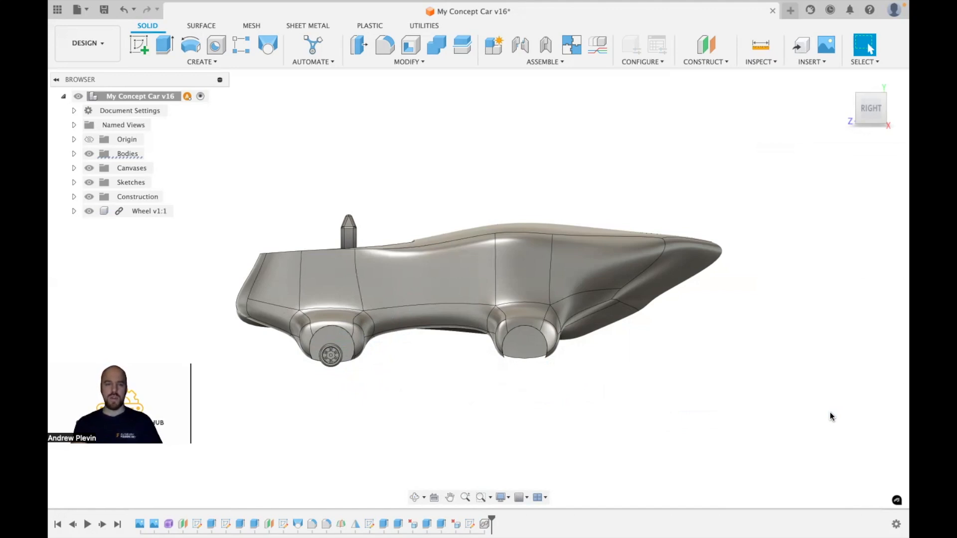
- Break the Wheel component's link and scale its two bodies, Body1 and Body2, uniformly by a factor of 1.6
right_click(146, 211)
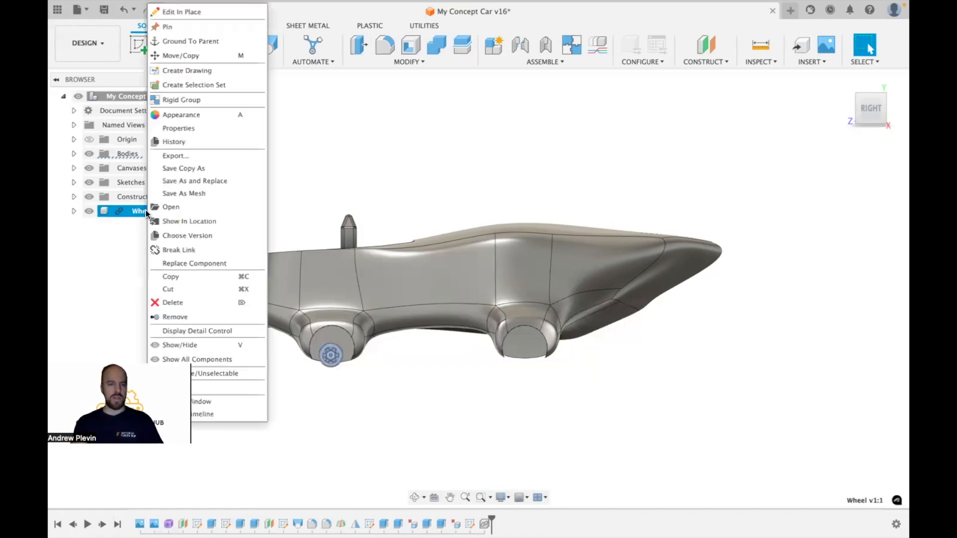
click(188, 250)
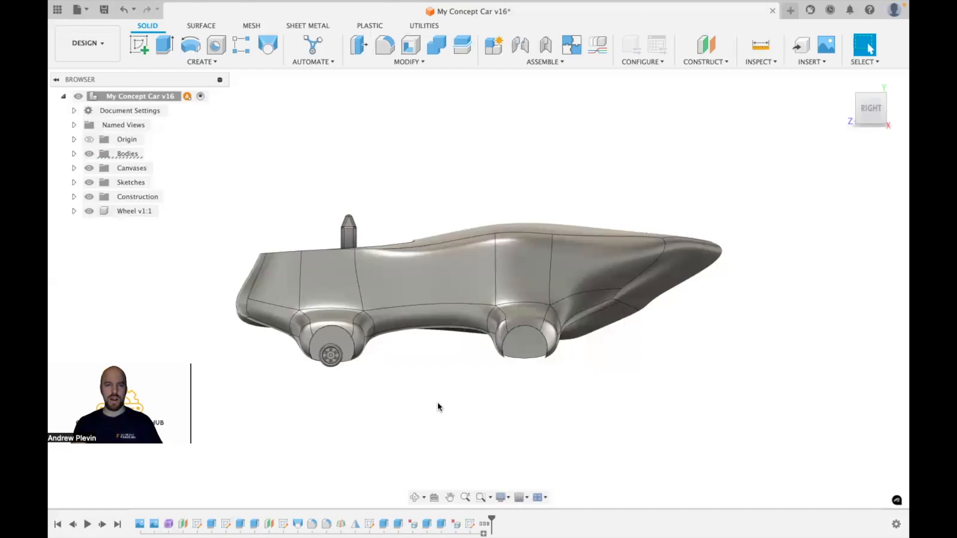
click(413, 61)
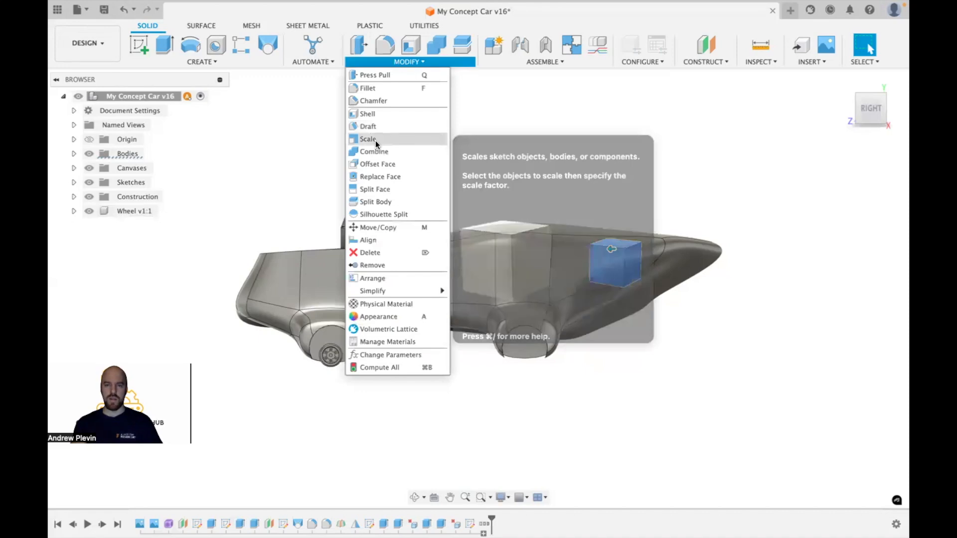
click(375, 140)
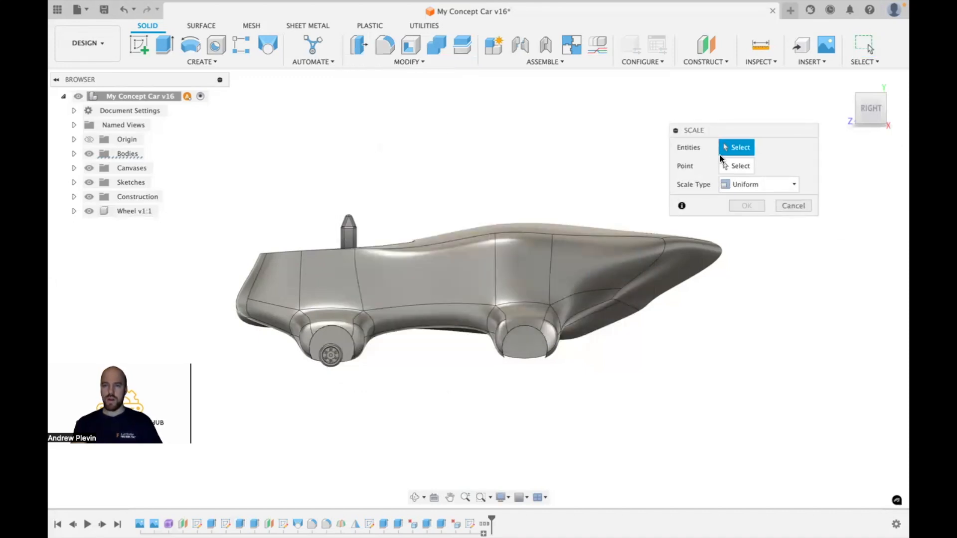
click(73, 211)
click(84, 241)
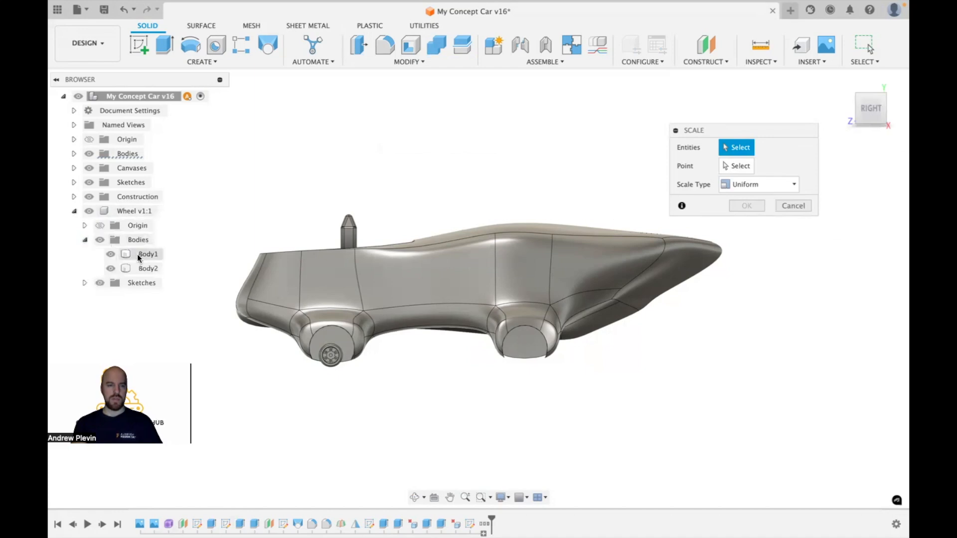
click(136, 254)
shift+click(140, 268)
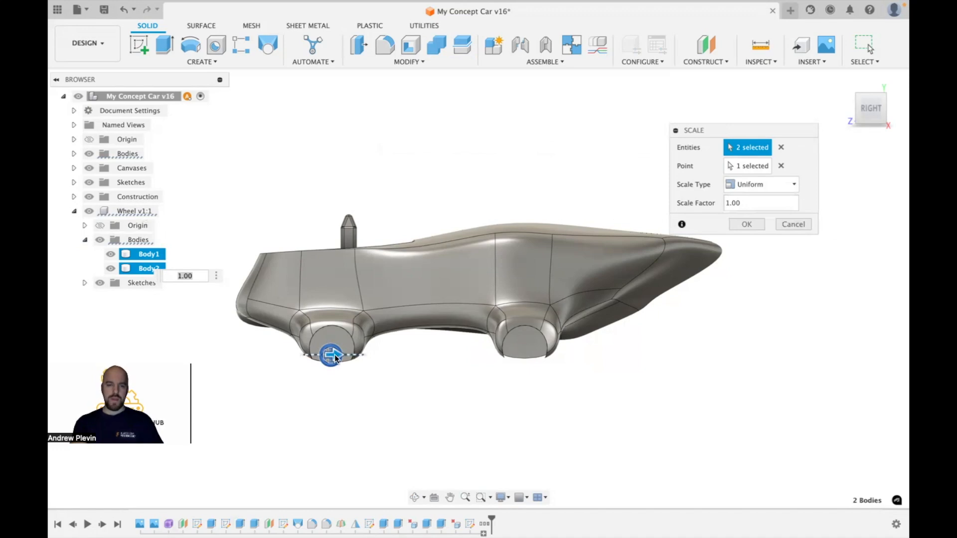
mouse_move(335, 358)
mouse_down()
mouse_move(323, 356)
mouse_move(345, 358)
mouse_up()
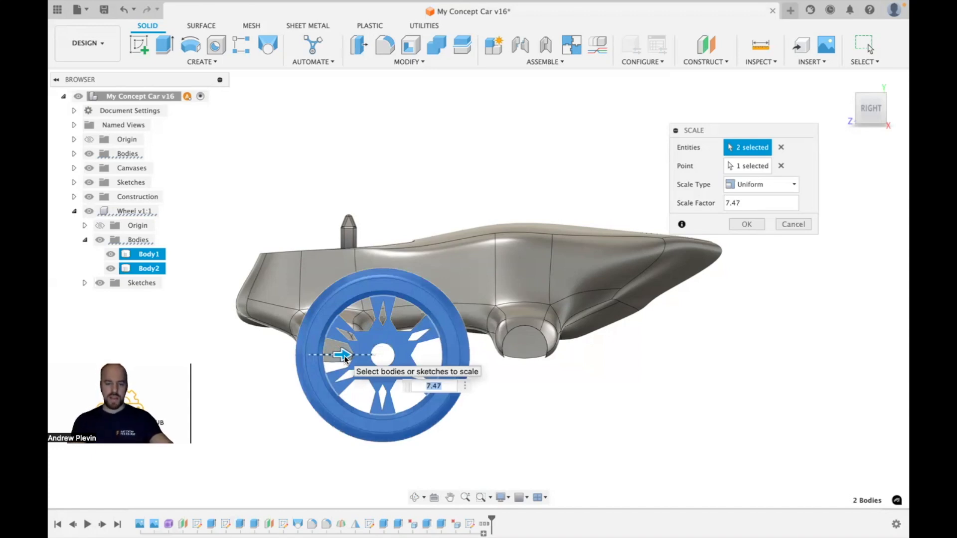
text(1)
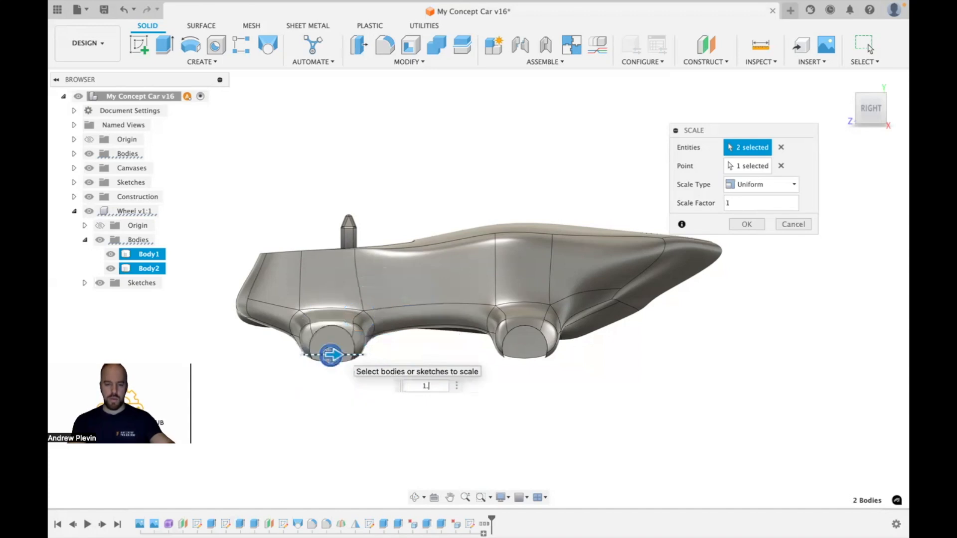
text(.5)
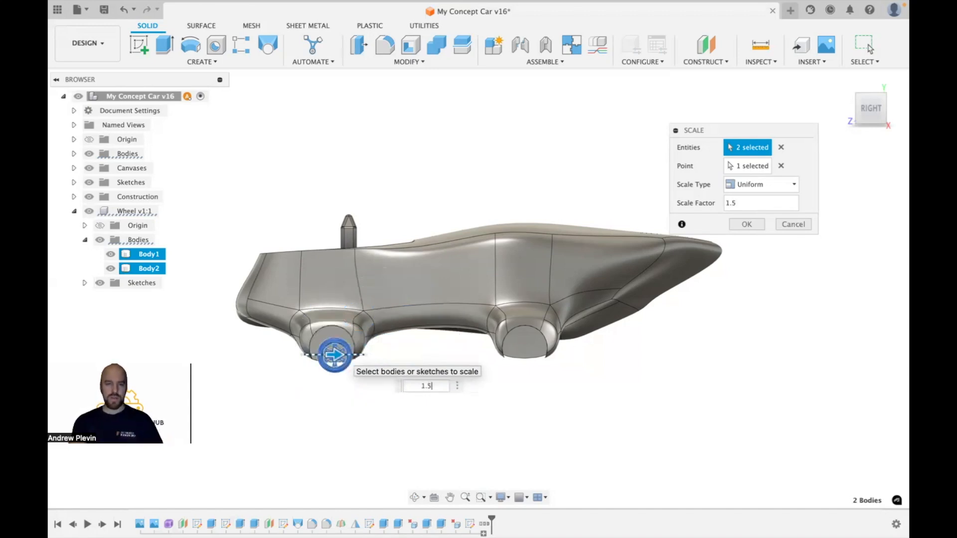
key(BackSpace)
text(6)
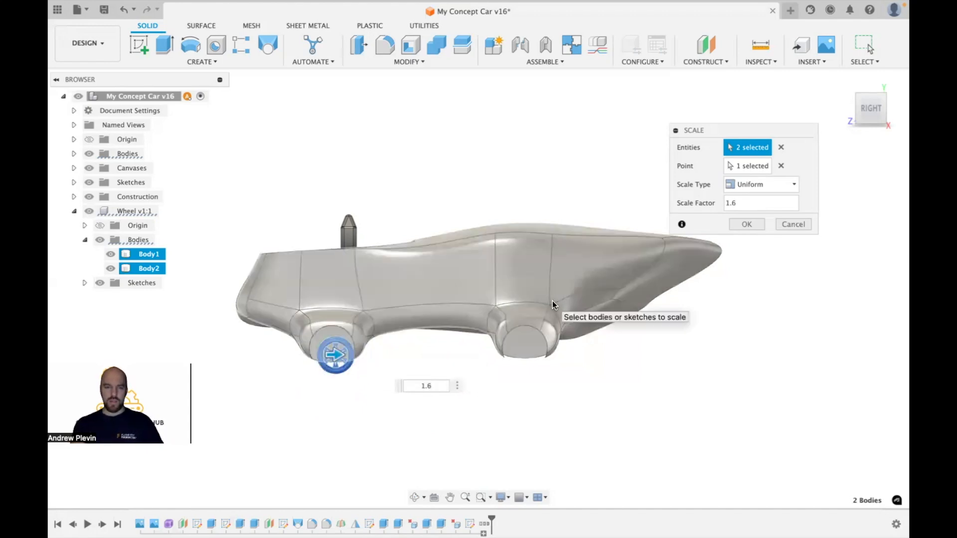
click(746, 225)
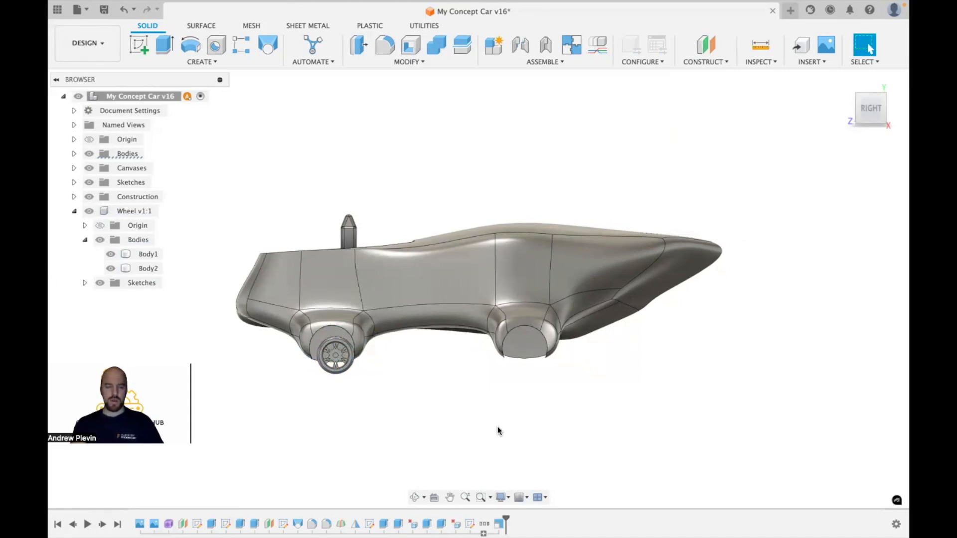
- Check the diameter of the wheel's centre hole edge, clear the selection and collapse the Wheel component
scroll(500, 431, up, 1)
scroll(499, 431, left, 2)
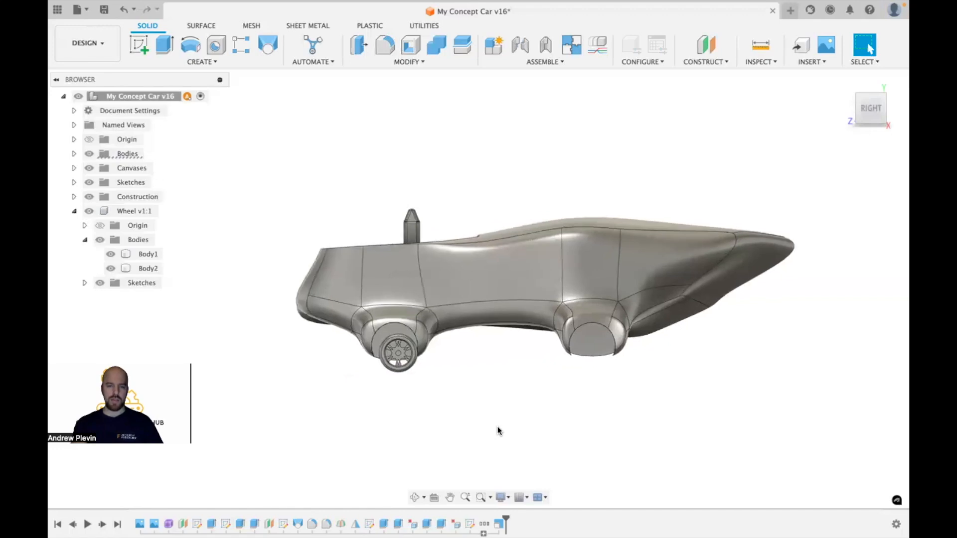
scroll(499, 431, up, 3)
scroll(500, 431, up, 2)
scroll(499, 431, left, 3)
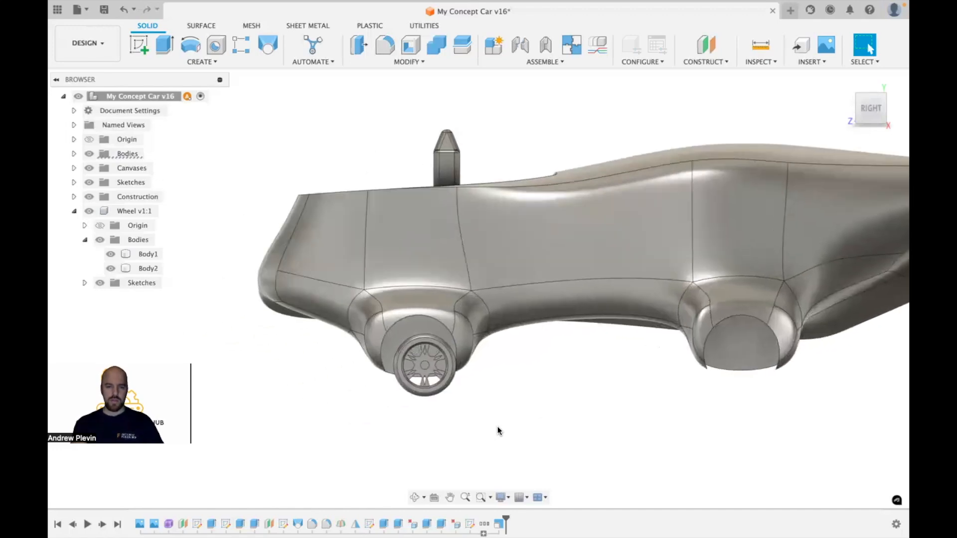
scroll(499, 431, up, 1)
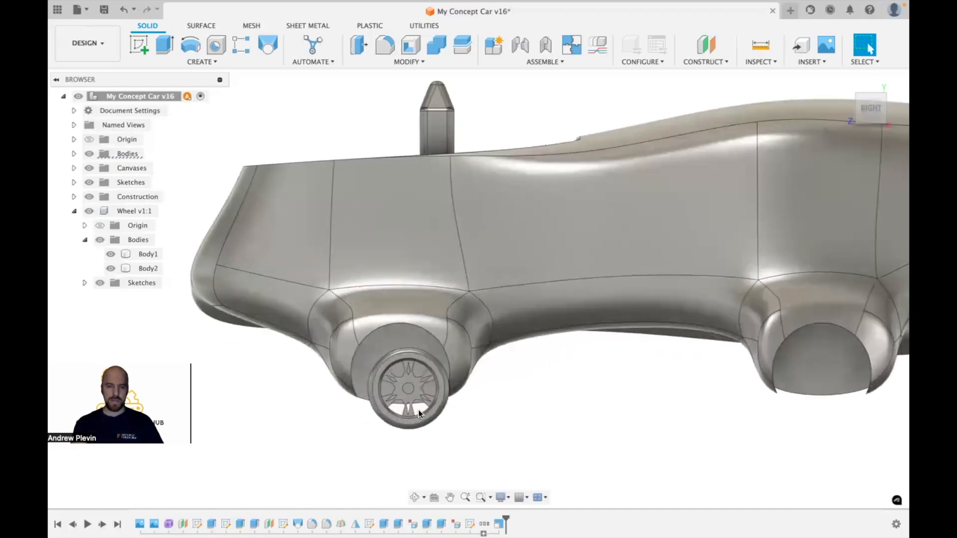
click(410, 393)
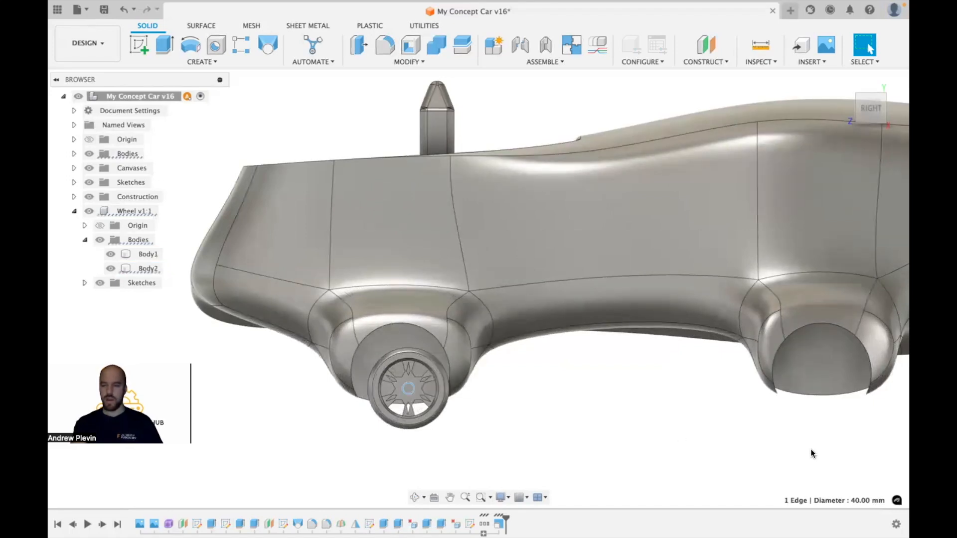
click(597, 403)
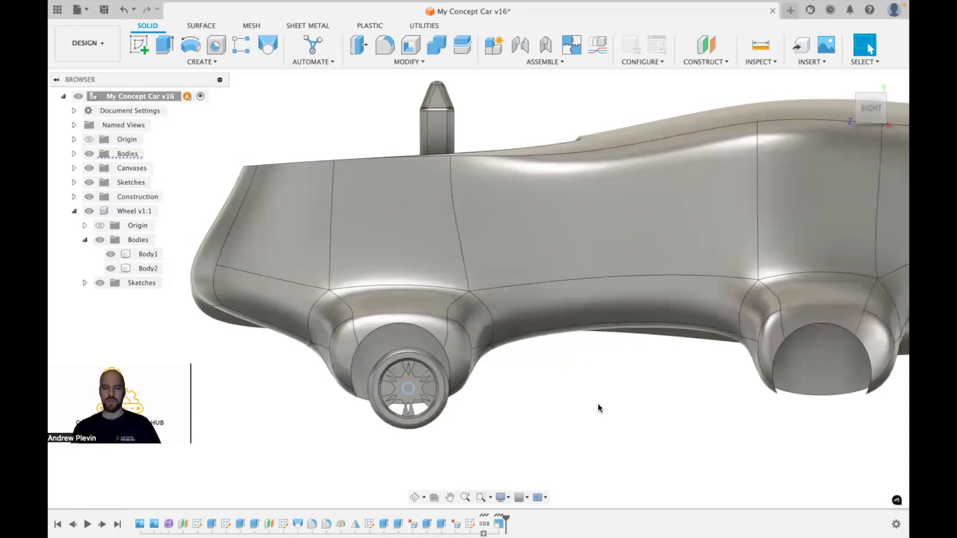
click(75, 212)
click(85, 211)
click(85, 210)
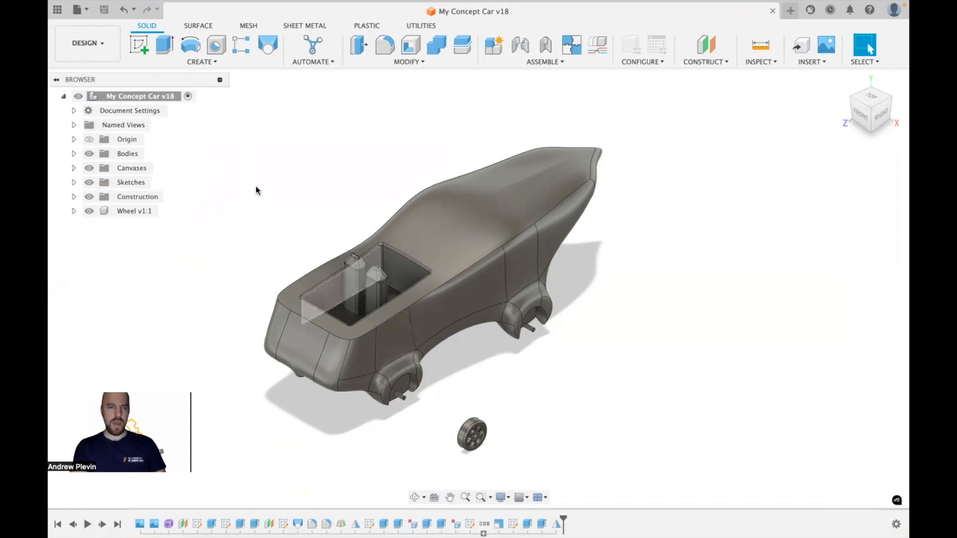
- Show construction Plane3 and try to mirror the front and rear axle bodies about it as new bodies
click(74, 197)
click(103, 241)
click(99, 240)
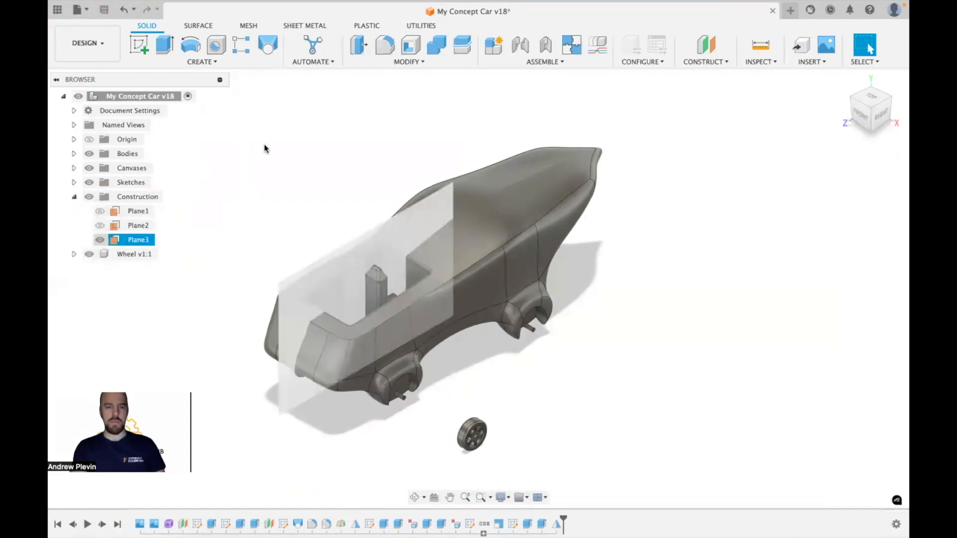
click(264, 145)
click(236, 61)
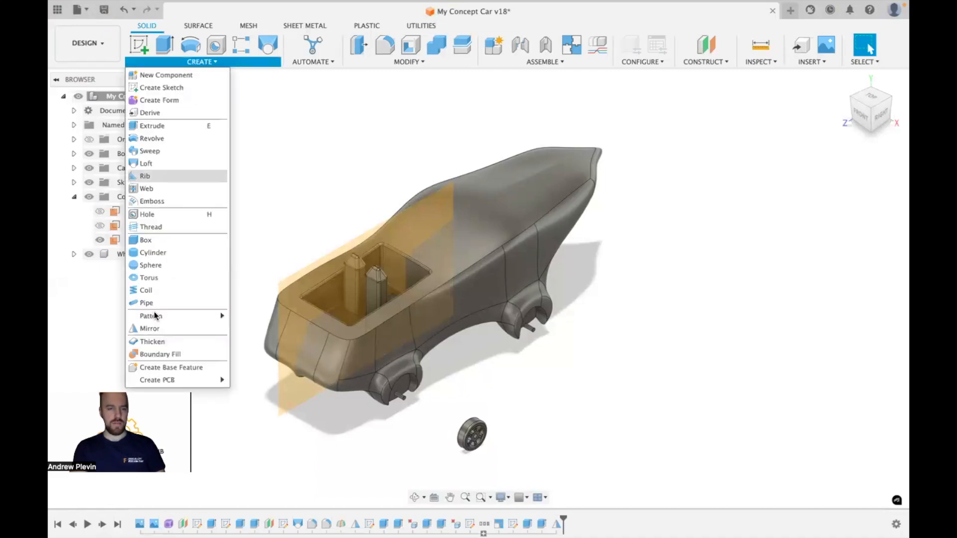
click(154, 328)
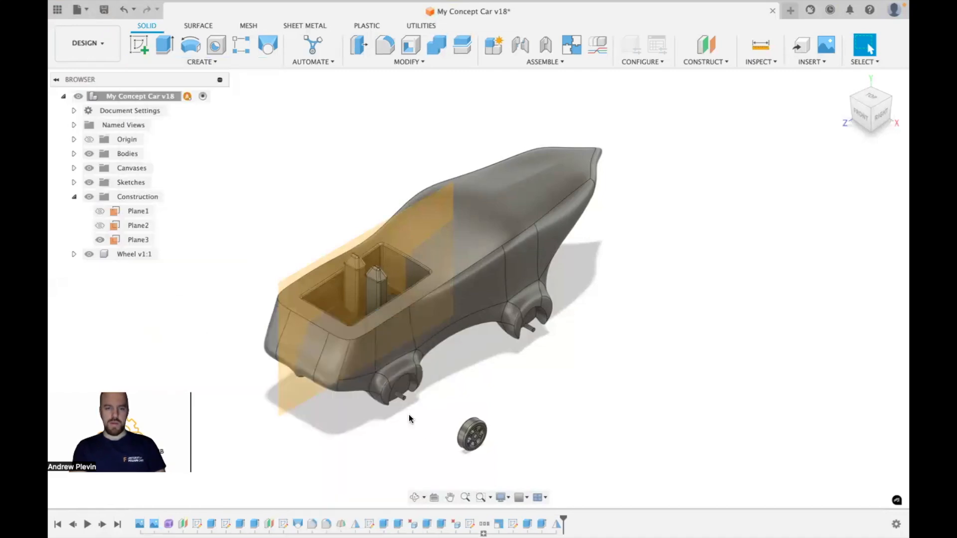
click(403, 399)
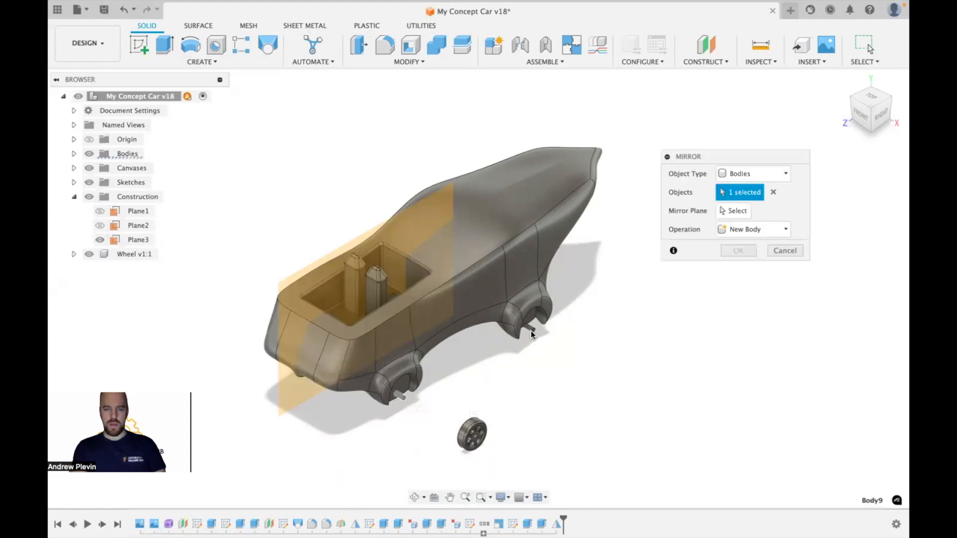
click(531, 334)
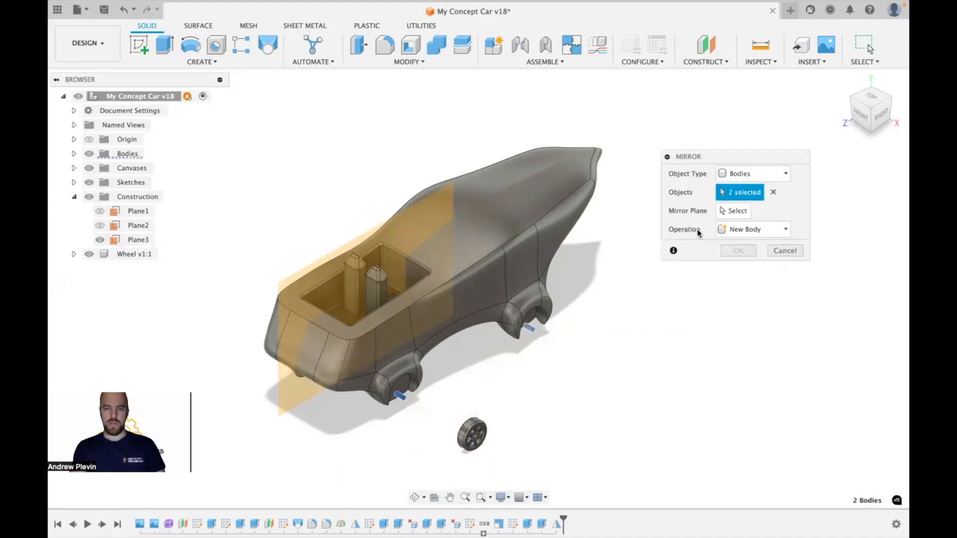
click(726, 208)
click(402, 231)
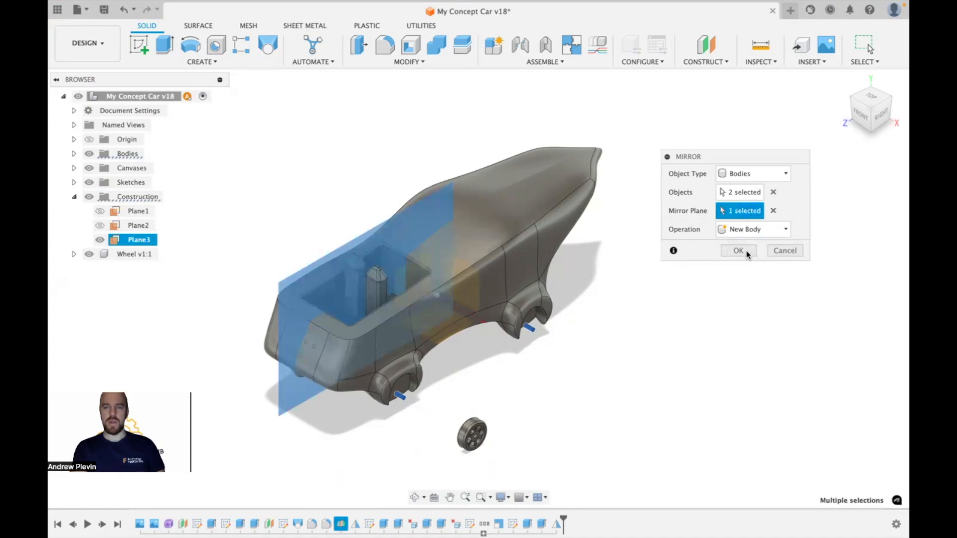
click(745, 252)
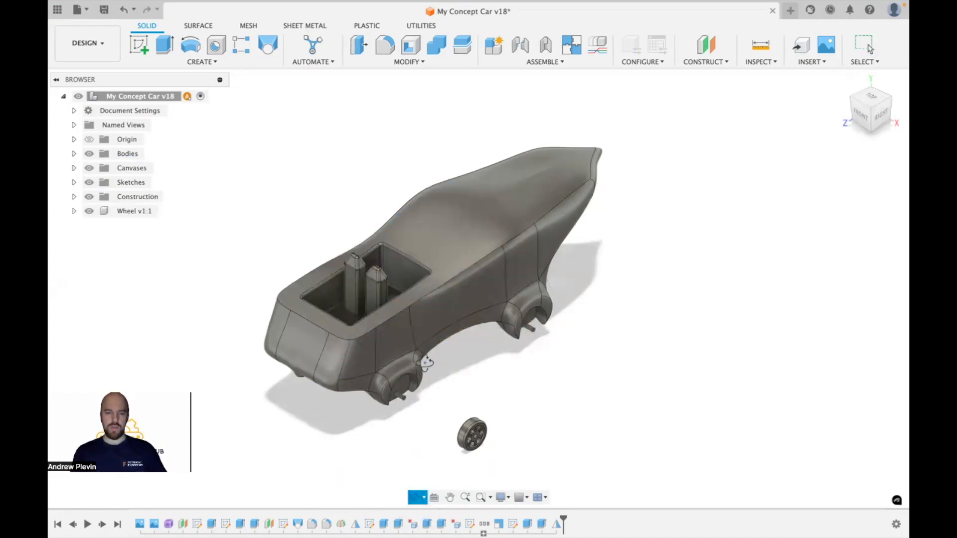
- Examine the axle stubs in the wheel arches and the loose wheel beside the car
drag(388, 360, 428, 352)
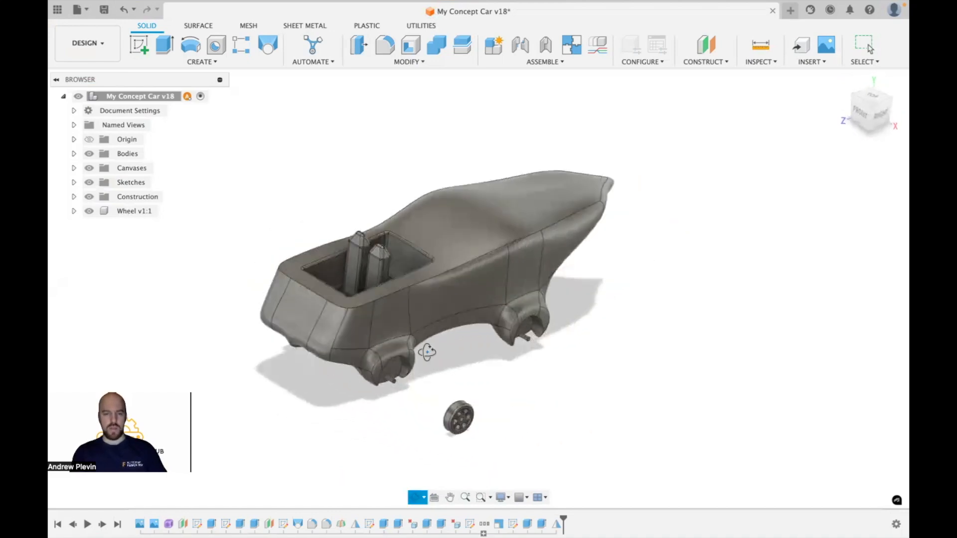
scroll(428, 353, up, 5)
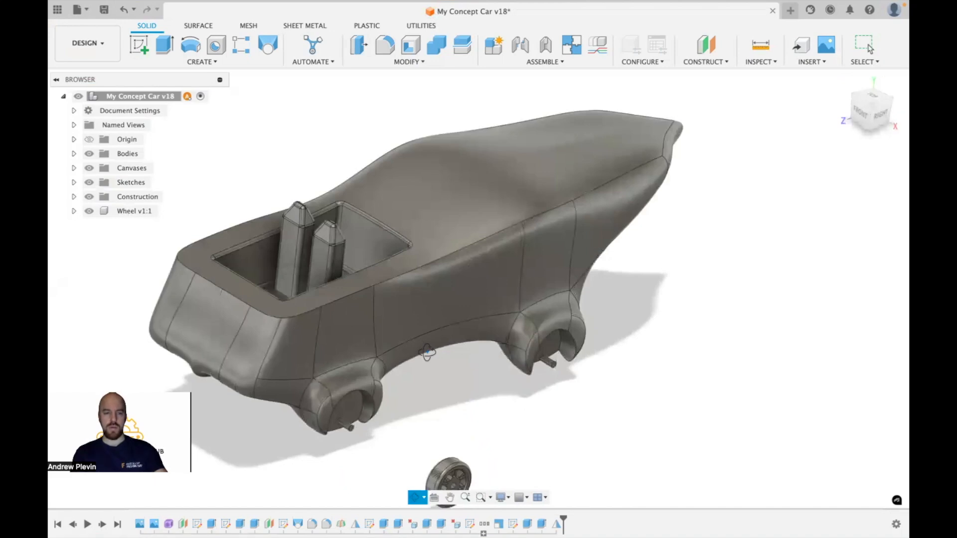
scroll(427, 352, down, 2)
scroll(427, 352, left, 2)
key(Escape)
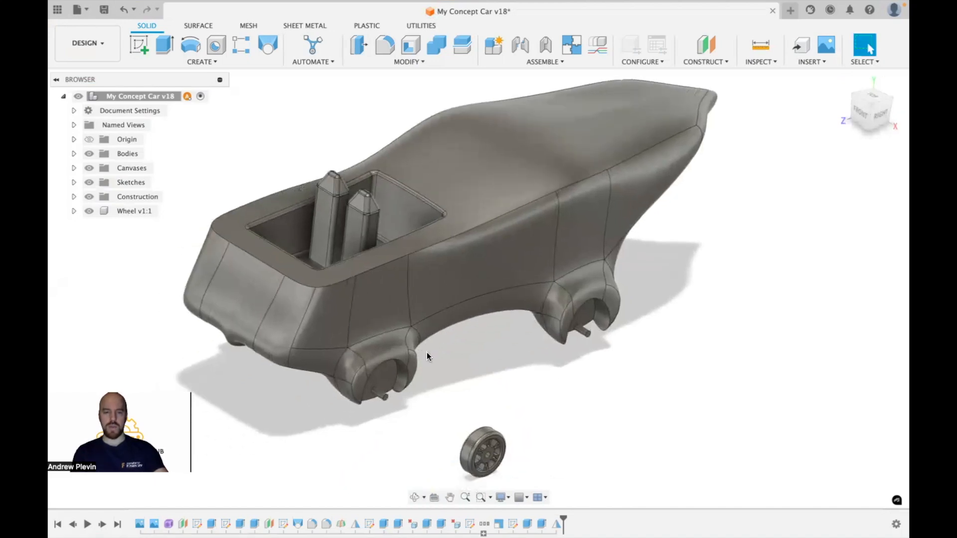
scroll(426, 352, up, 5)
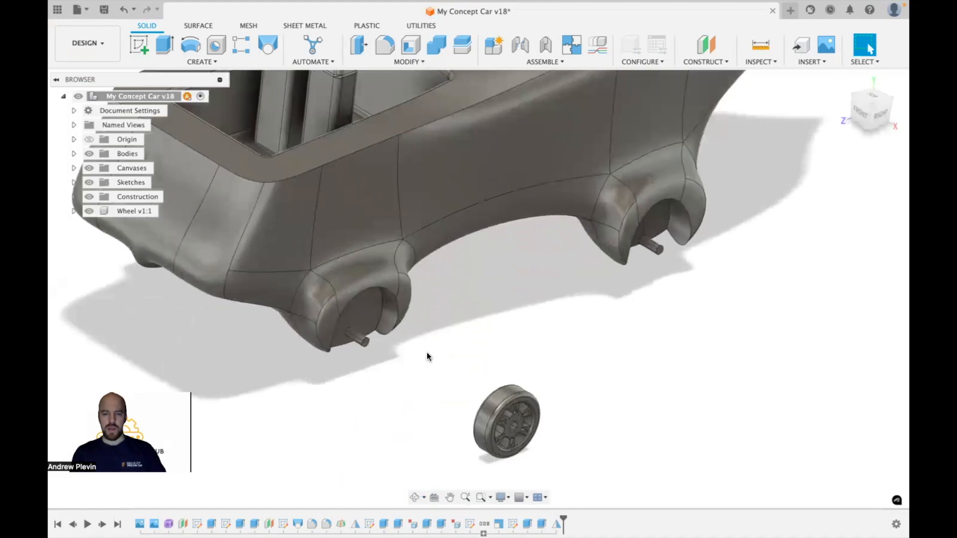
scroll(427, 357, down, 3)
scroll(427, 357, right, 1)
scroll(427, 357, down, 1)
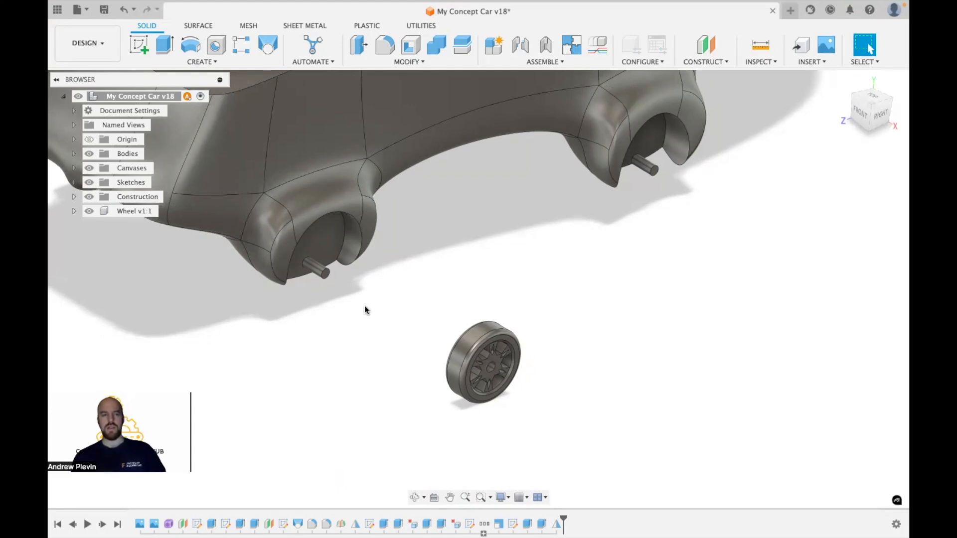
- Expand the car's bodies and create a component from Main Body
click(126, 155)
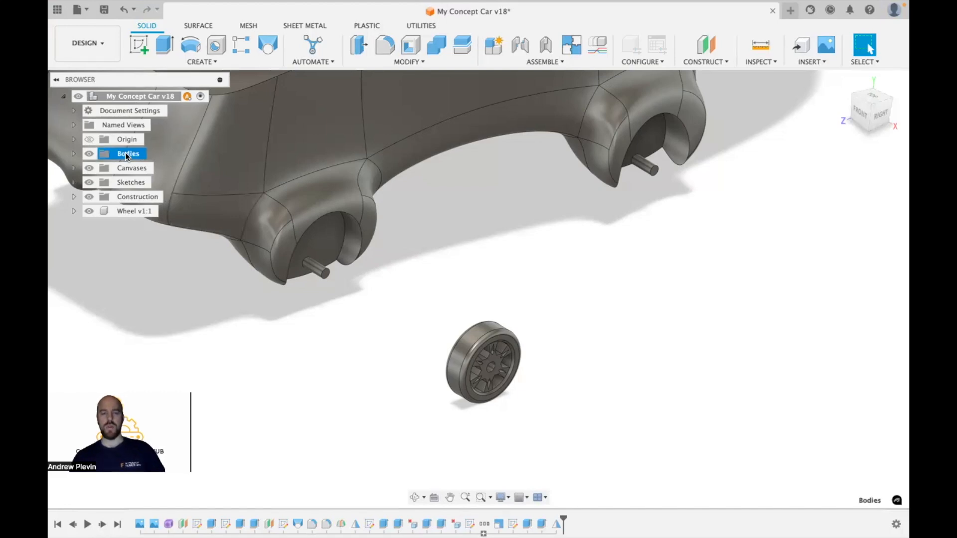
click(128, 213)
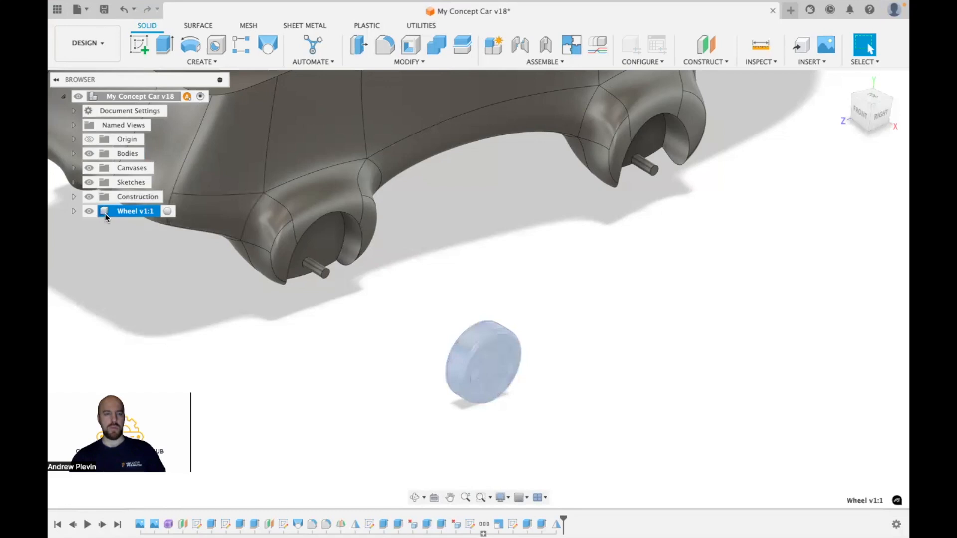
click(125, 252)
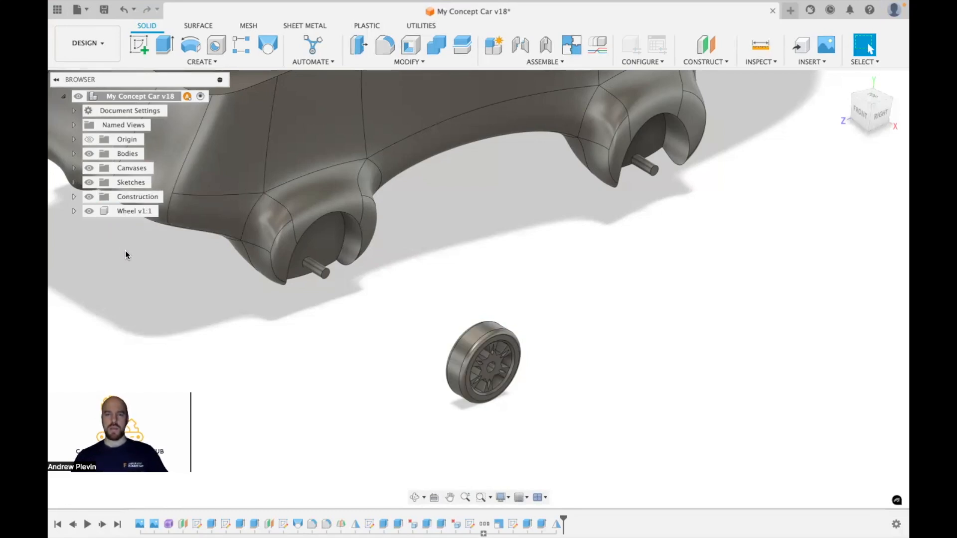
click(74, 153)
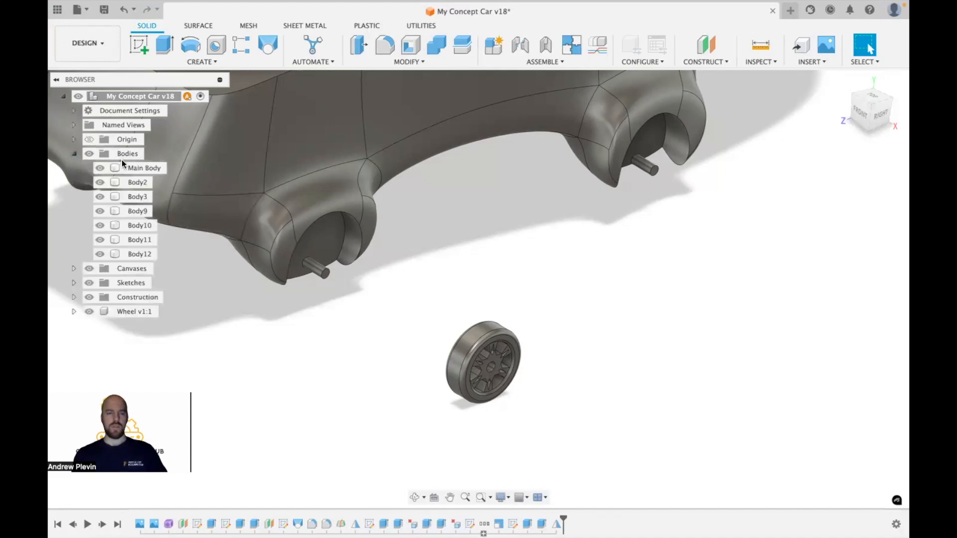
click(132, 168)
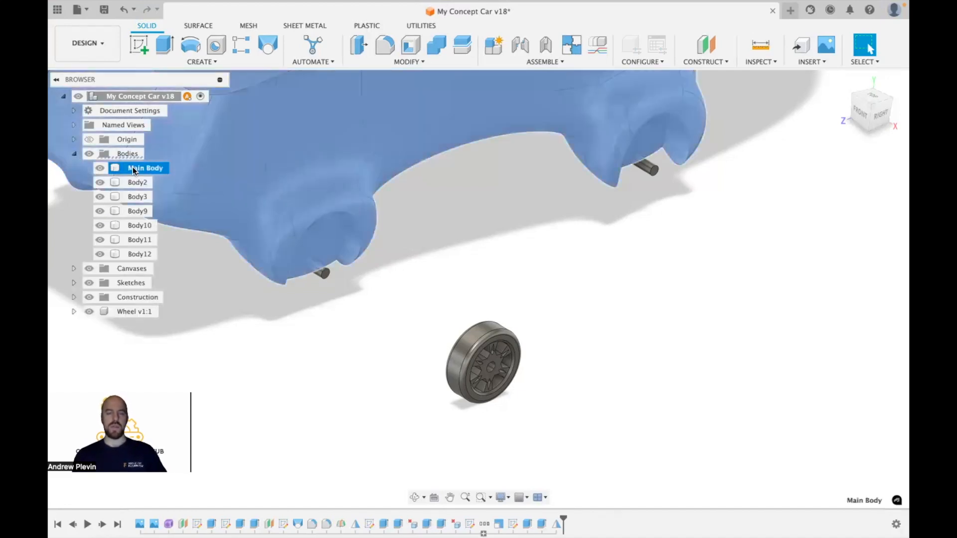
right_click(133, 170)
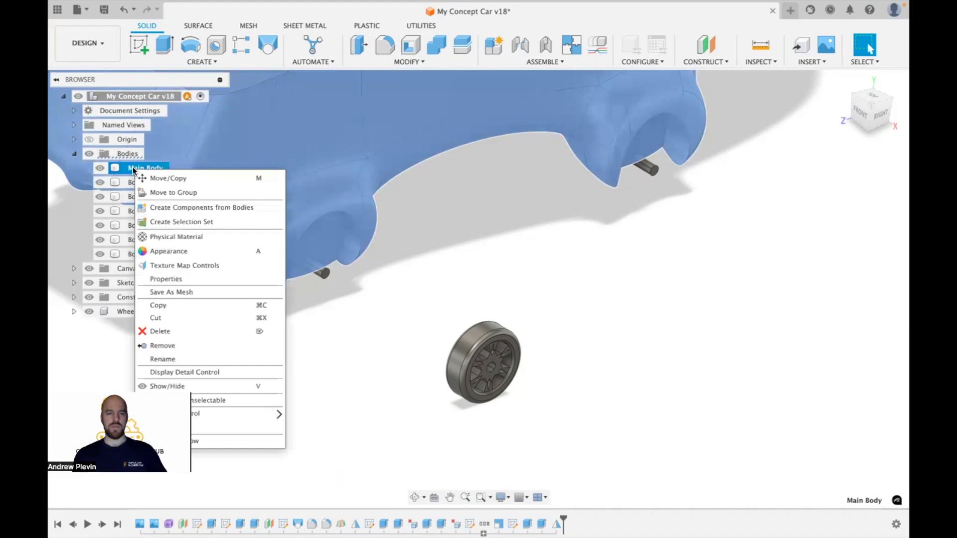
click(205, 209)
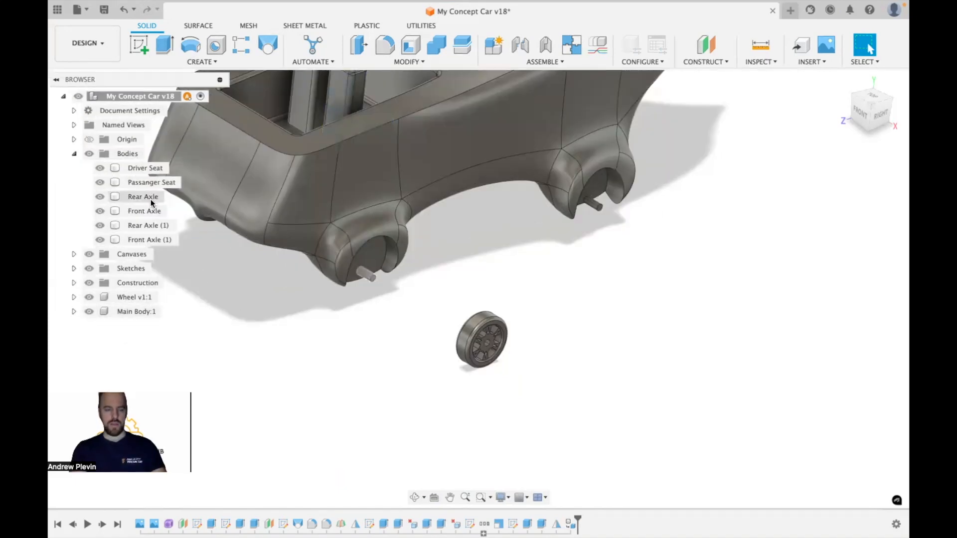
- Create components from the four axle bodies: Rear Axle, Front Axle, Rear Axle (1) and Front Axle (1)
click(143, 197)
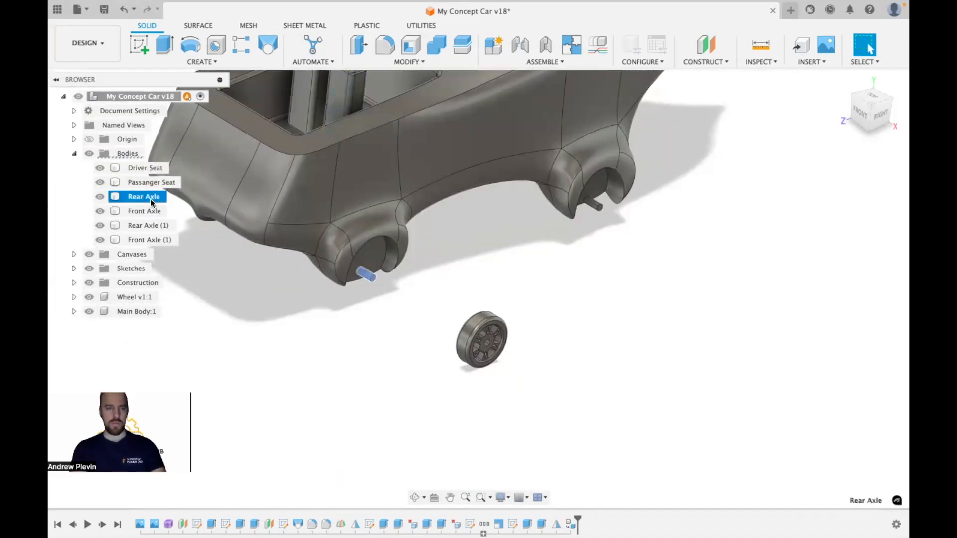
shift+click(148, 240)
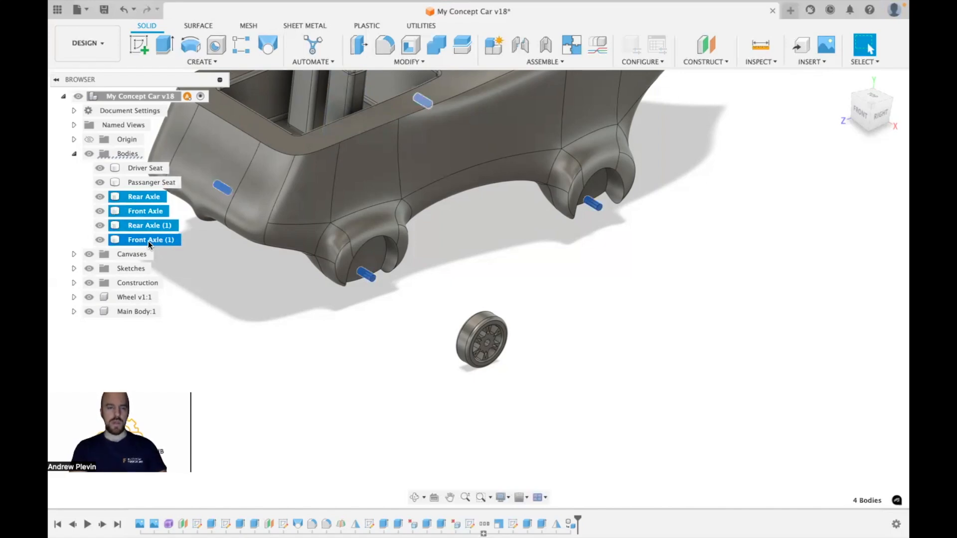
right_click(148, 241)
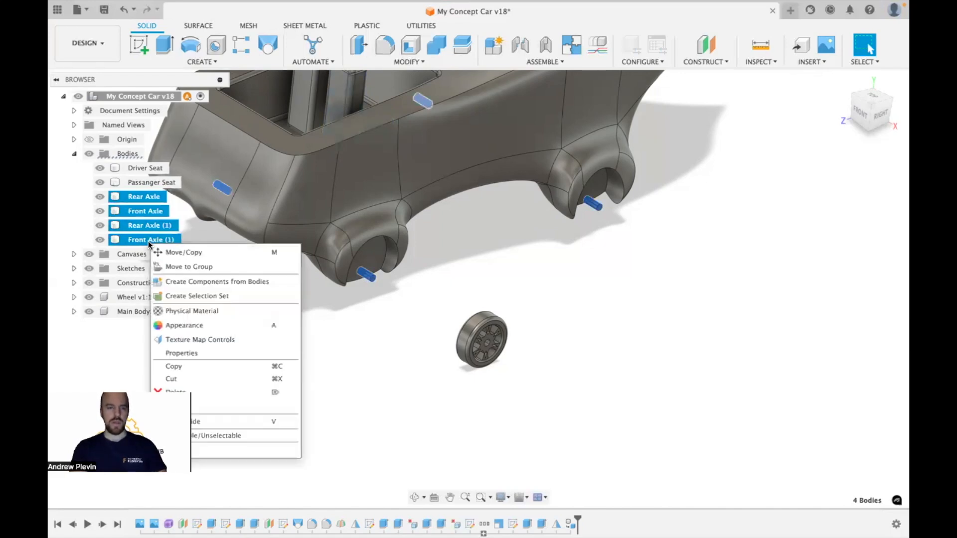
click(221, 282)
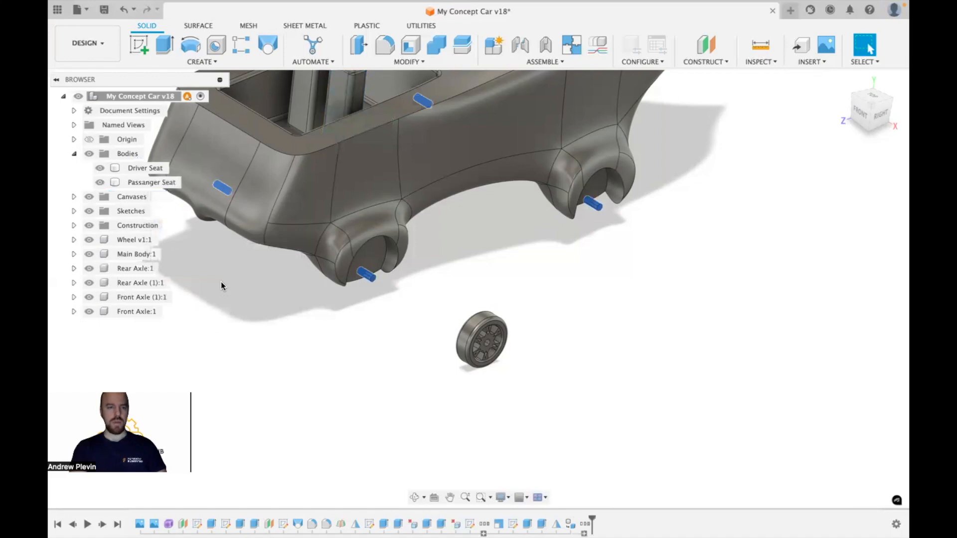
- Create components from the Driver Seat and Passanger Seat bodies
click(144, 165)
shift+click(148, 183)
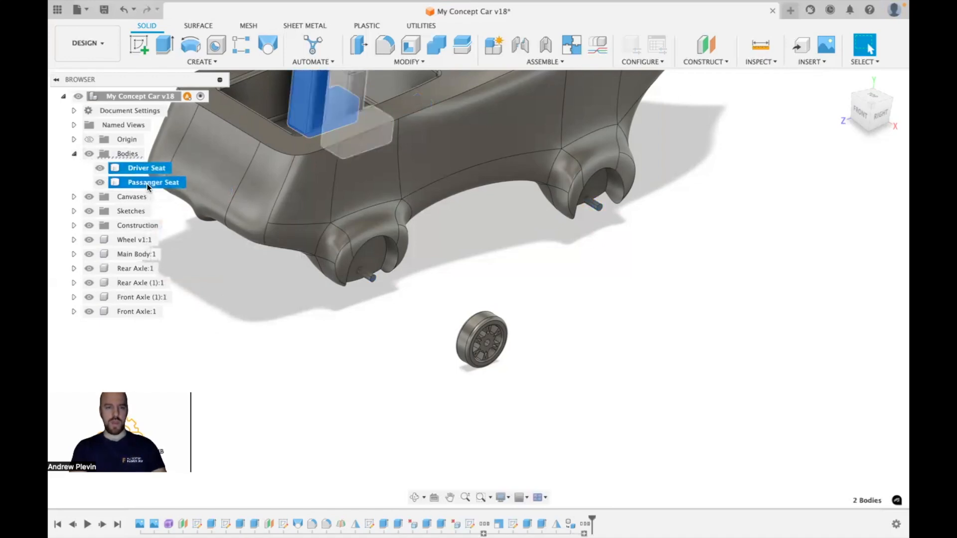
right_click(147, 183)
click(215, 238)
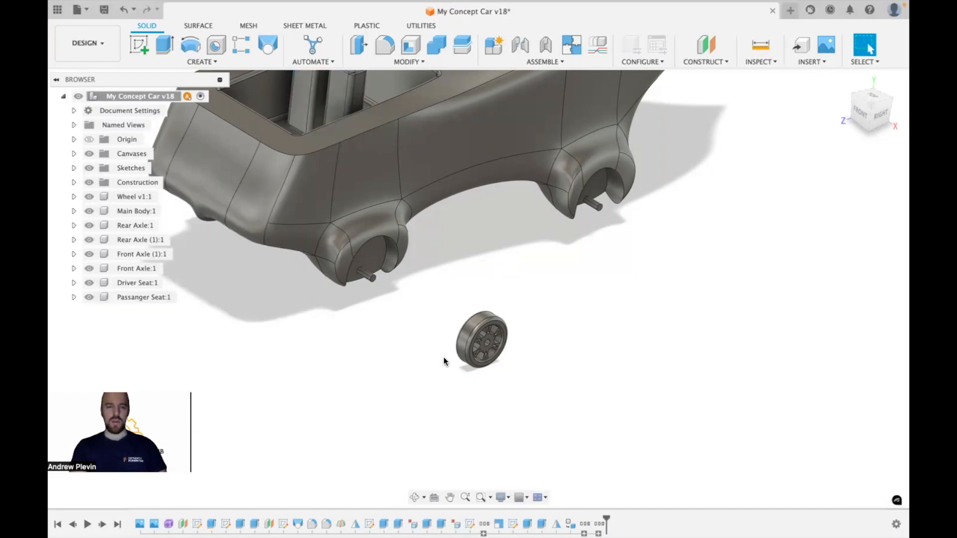
- Start a joint that snaps the centre of the wheel's hub to the outer end of the Rear Axle
click(554, 60)
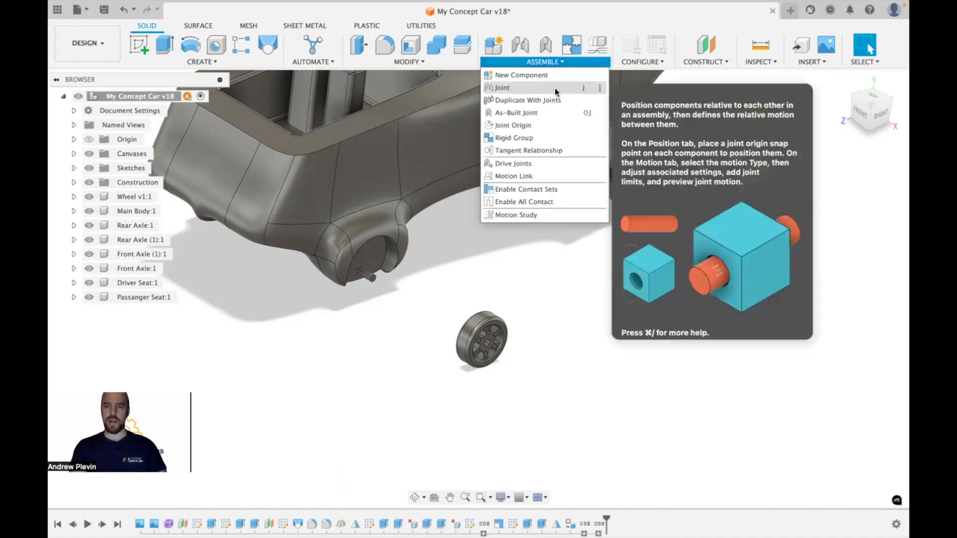
click(554, 88)
scroll(478, 288, up, 3)
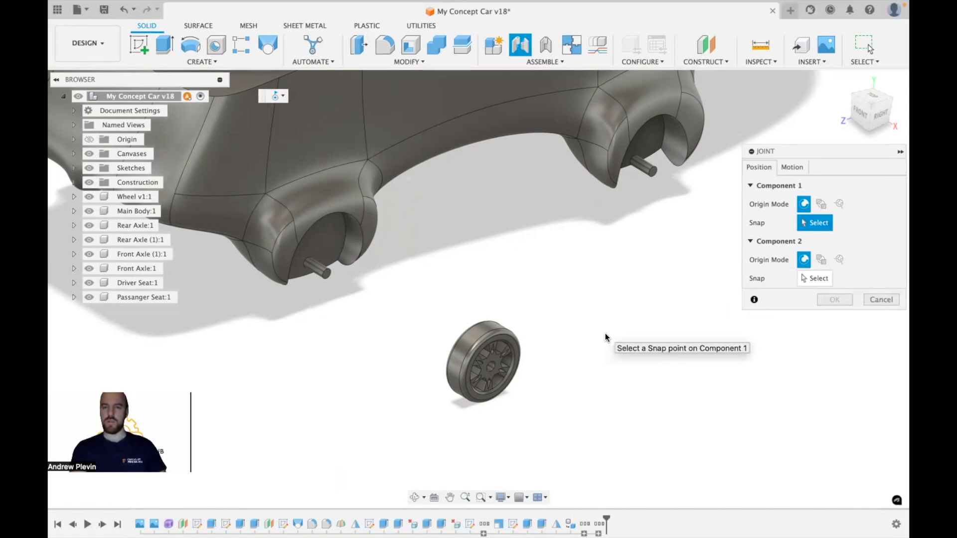
scroll(605, 332, up, 3)
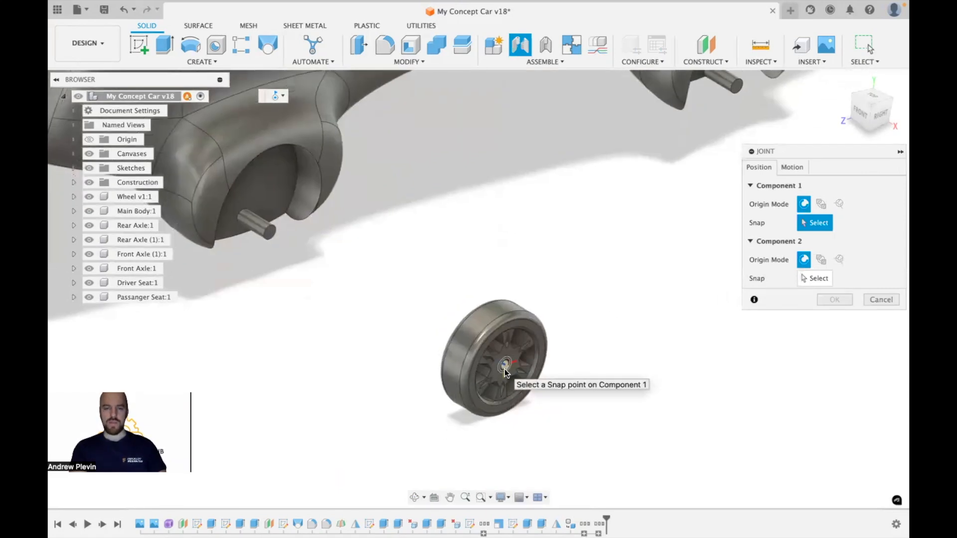
click(504, 369)
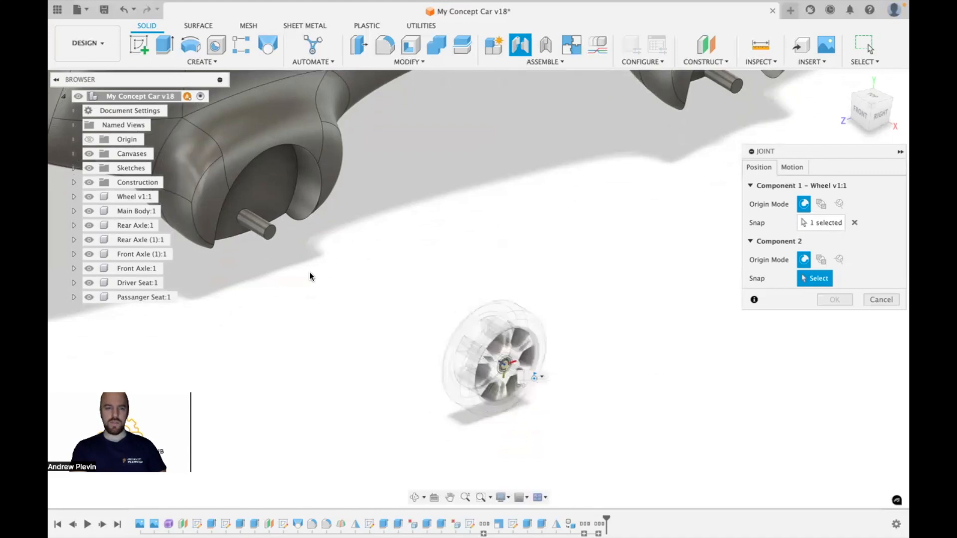
click(270, 237)
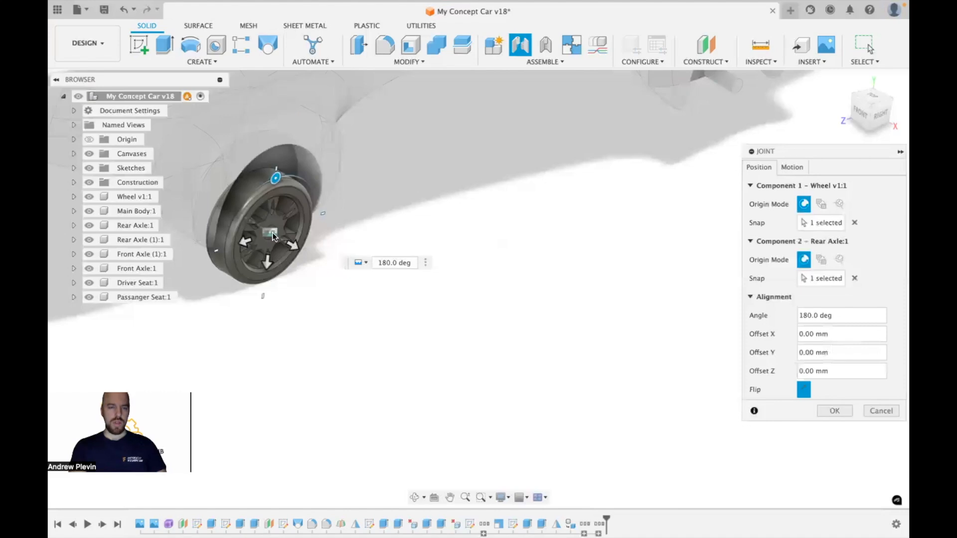
- Set the wheel joint's motion to Revolute about the Z axis without motion limits and finish the joint
click(800, 167)
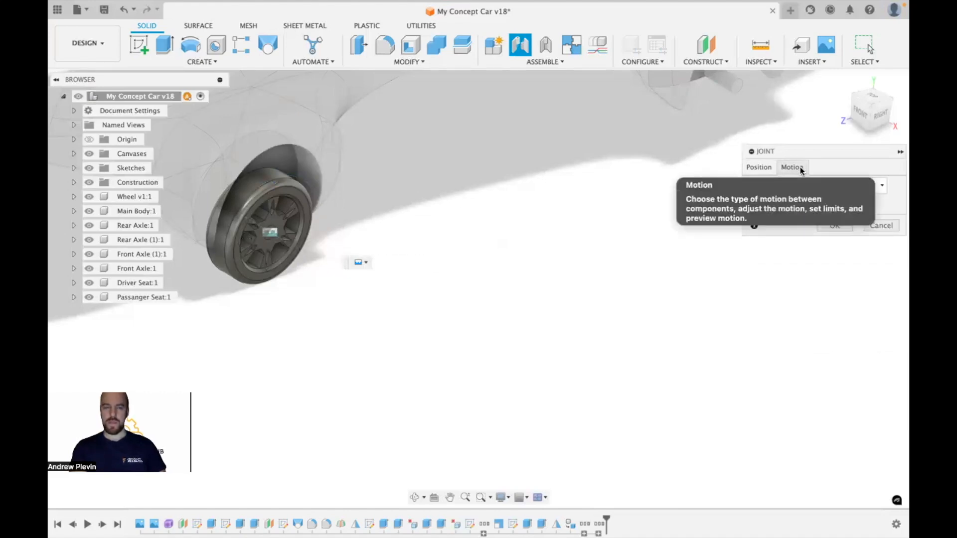
click(846, 186)
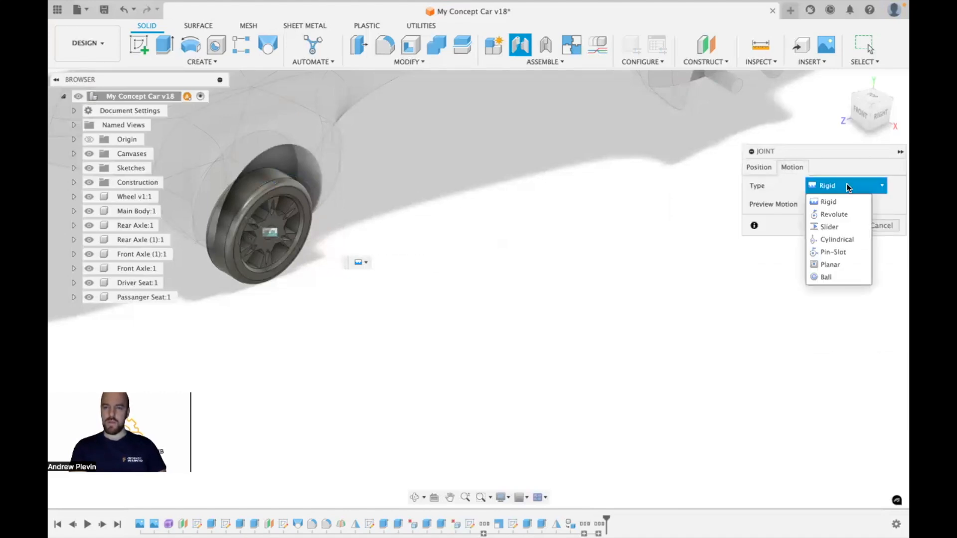
click(847, 214)
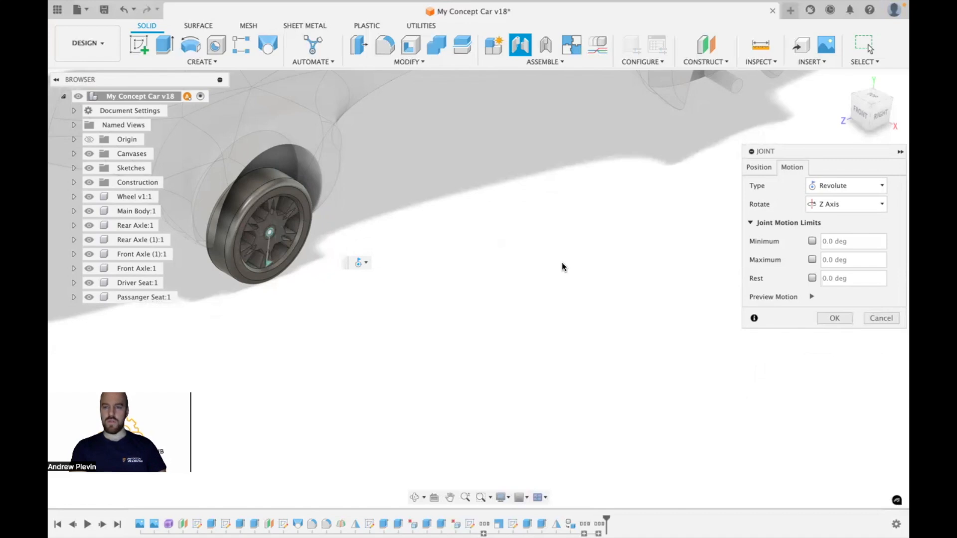
click(812, 241)
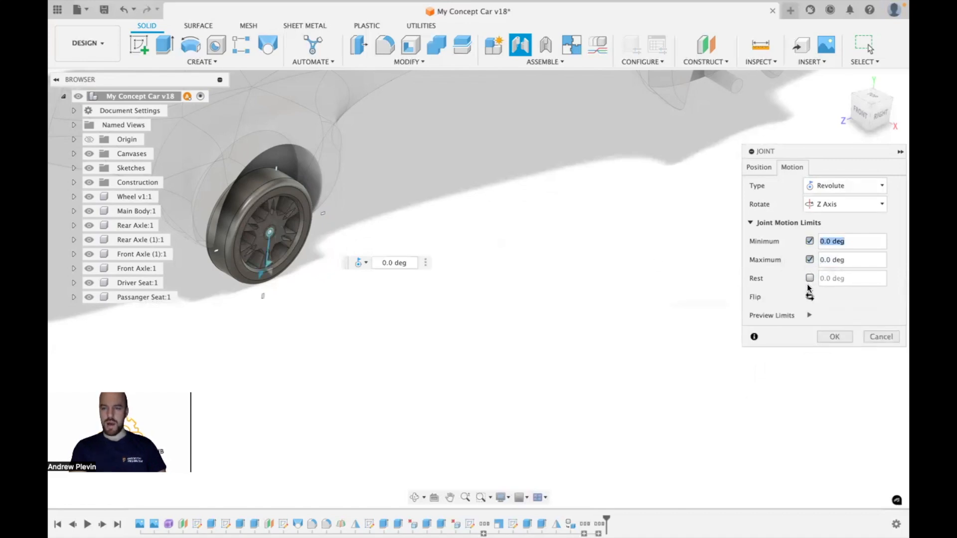
click(810, 241)
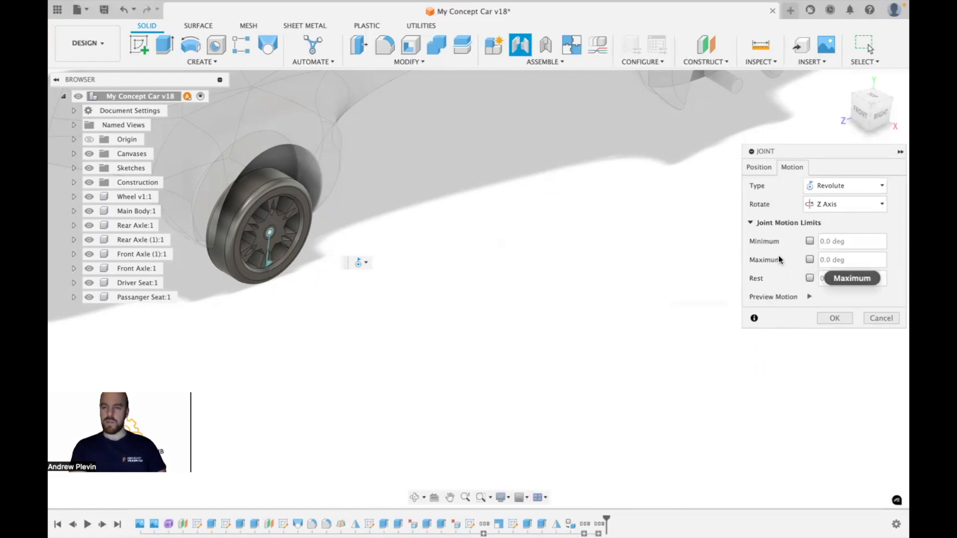
click(833, 318)
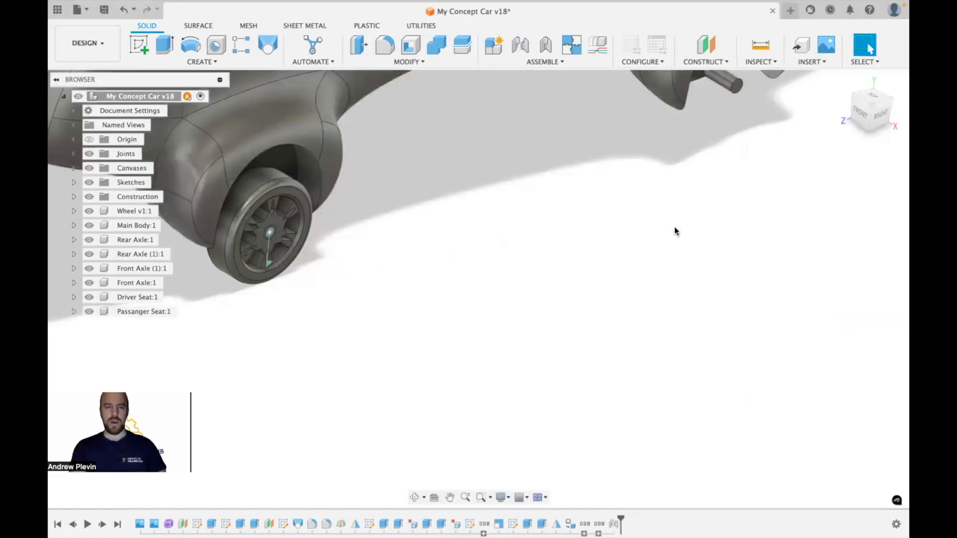
- Duplicate the wheel together with its joint onto the end of the other axle on the same side of the car
scroll(672, 232, down, 1)
scroll(672, 232, down, 5)
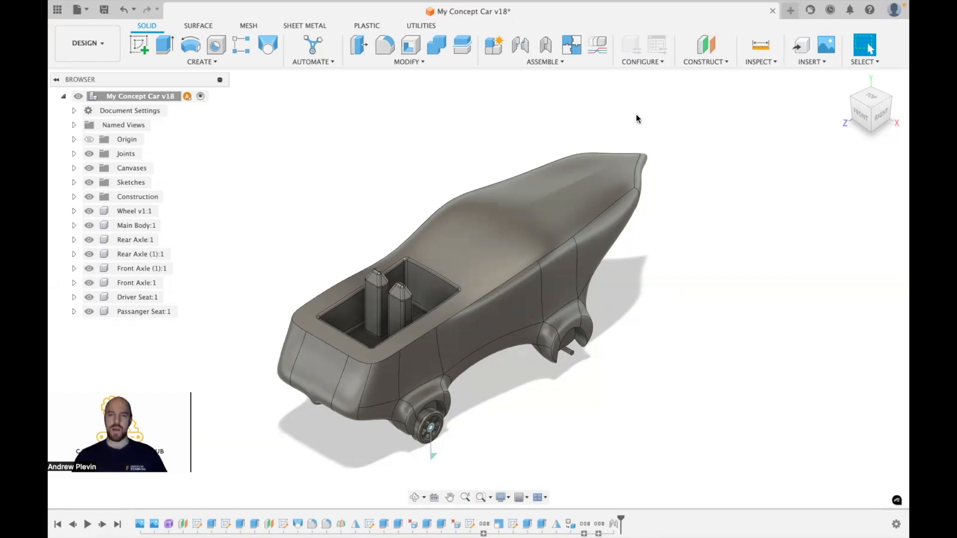
click(559, 62)
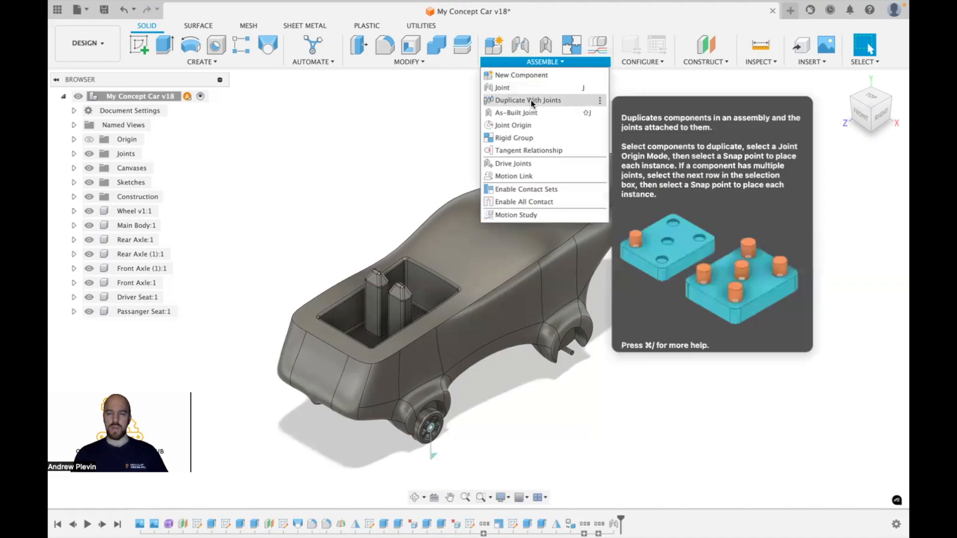
click(531, 99)
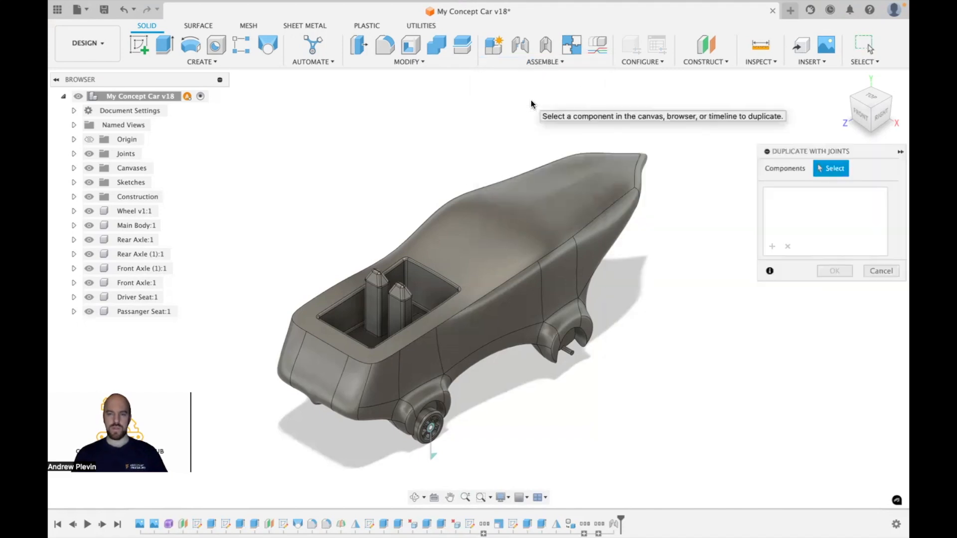
click(136, 211)
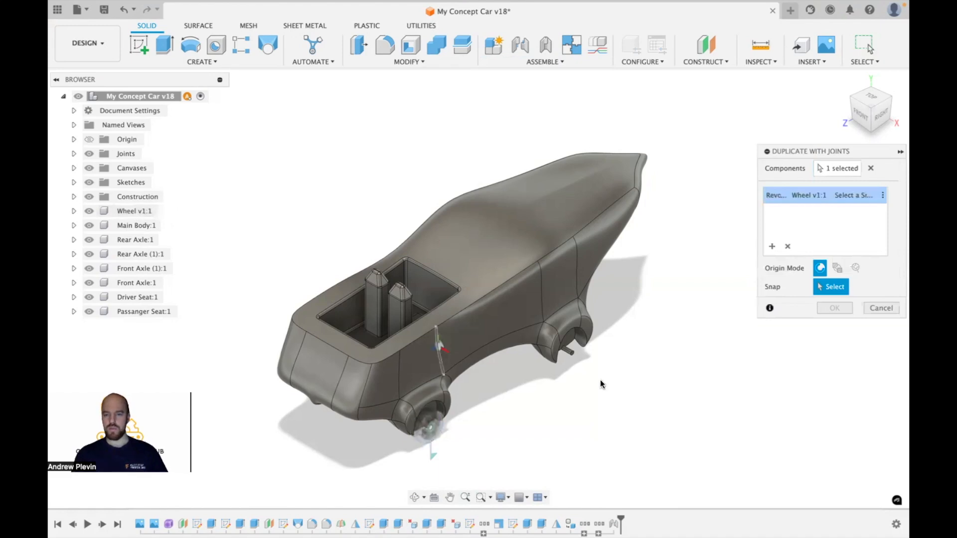
scroll(598, 380, up, 2)
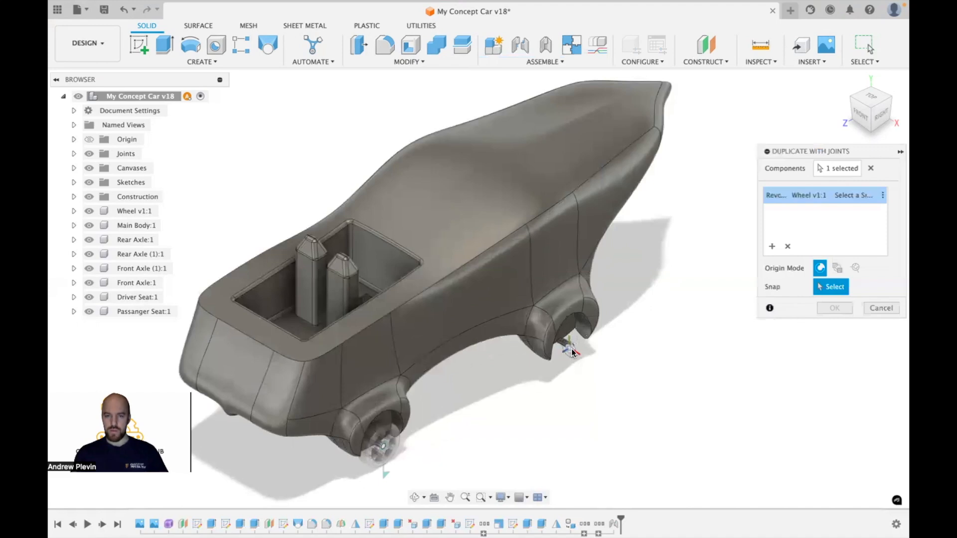
click(572, 349)
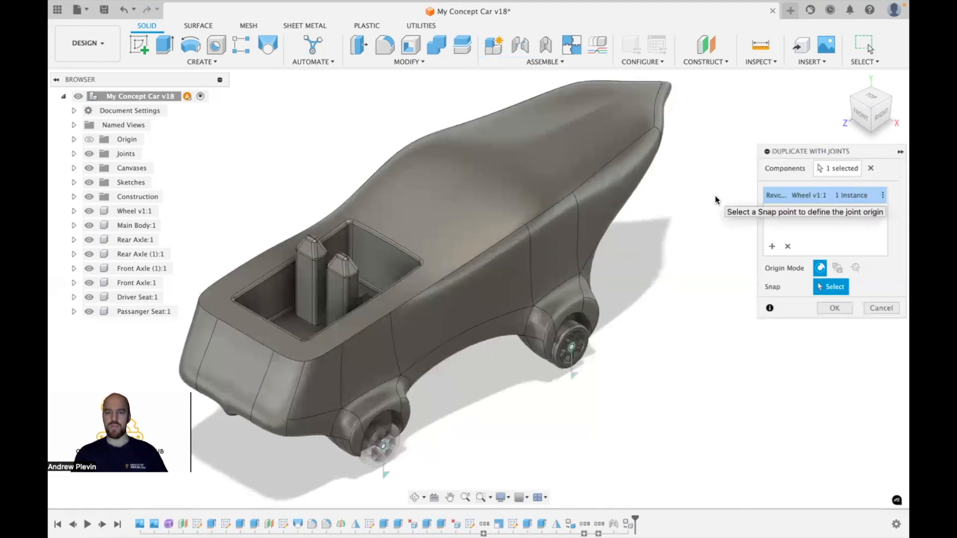
- Place two more jointed wheel duplicates on the axle ends on the car's opposite side and finish the duplication
shift+middle_drag(715, 199, 736, 223)
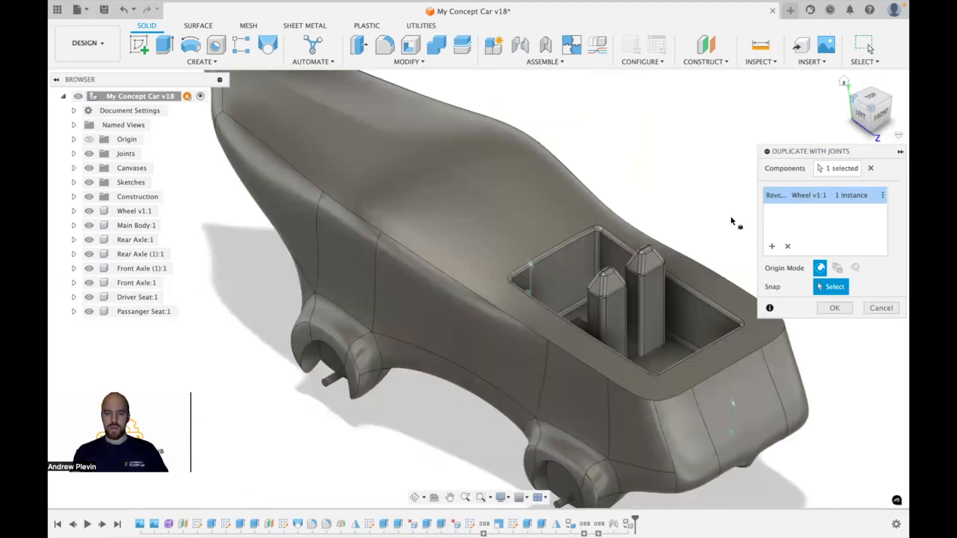
click(573, 498)
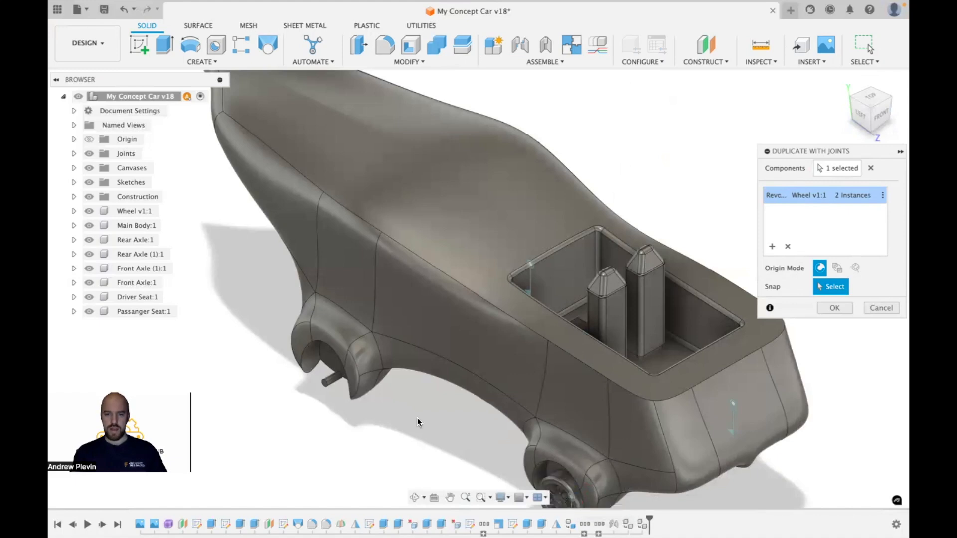
click(334, 372)
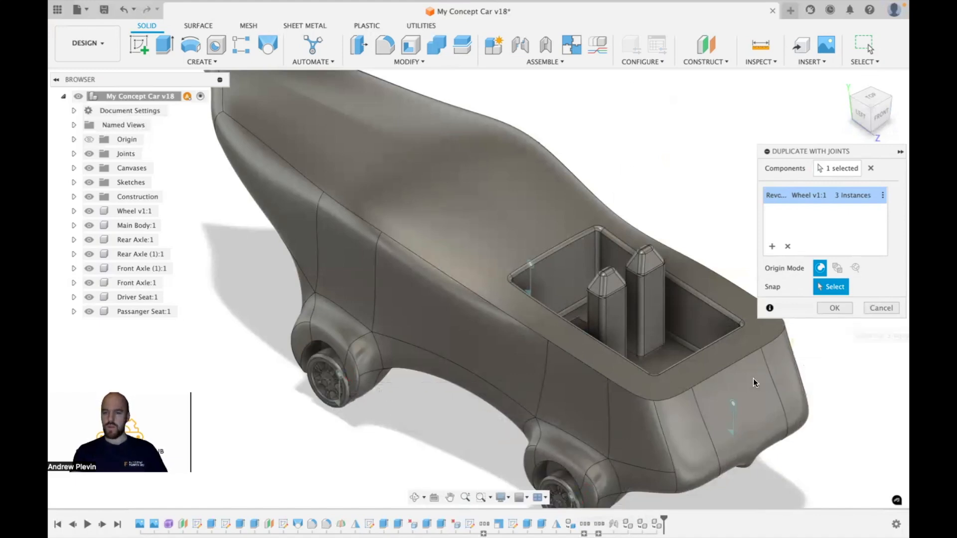
click(834, 308)
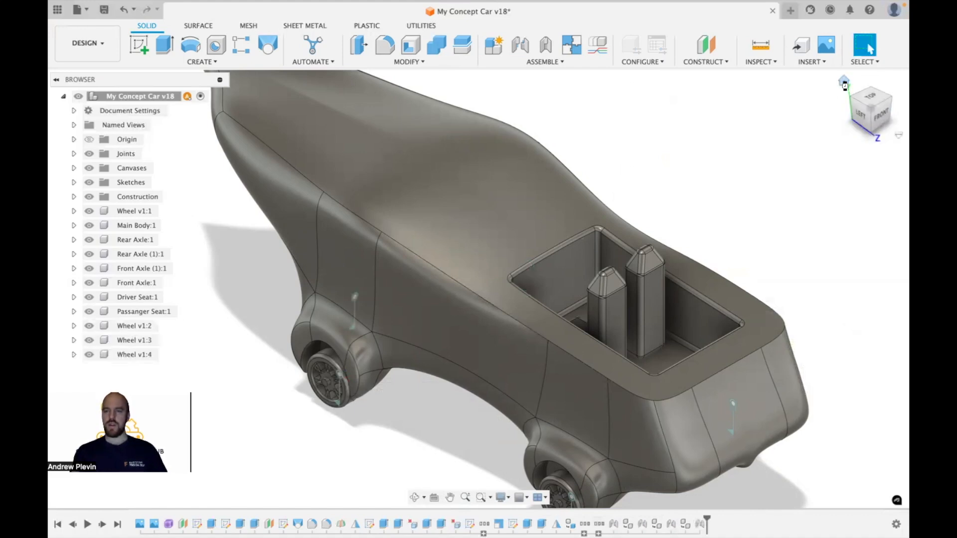